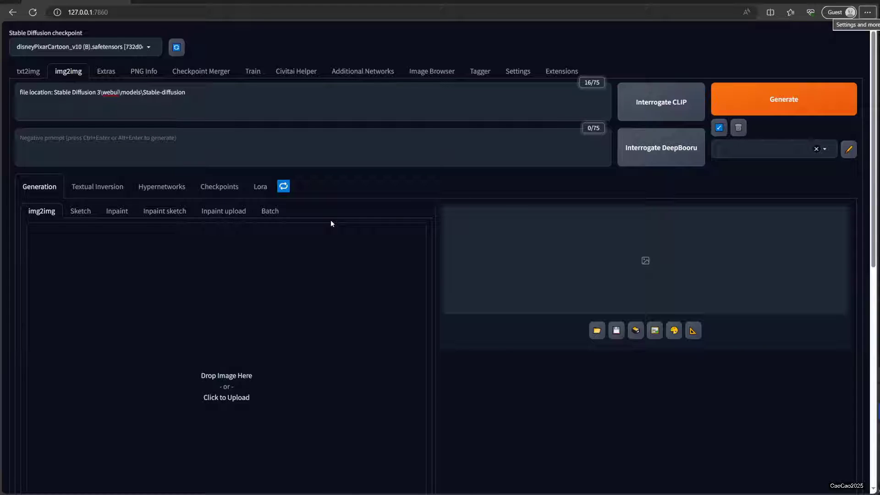
# Step: Check the txt2img page and the Civitai model page, then return to the local WebUI
pyautogui.click(32, 79)
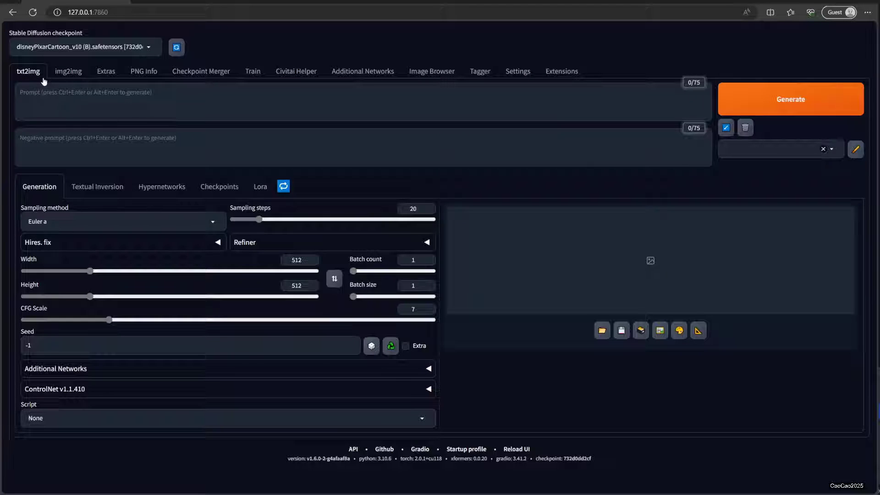
pyautogui.click(68, 73)
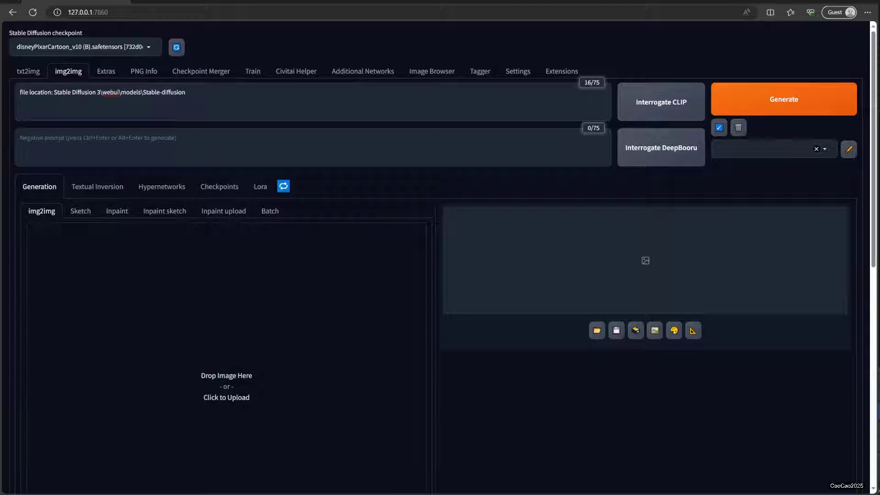
pyautogui.hotkey('ctrl', 'Tab')
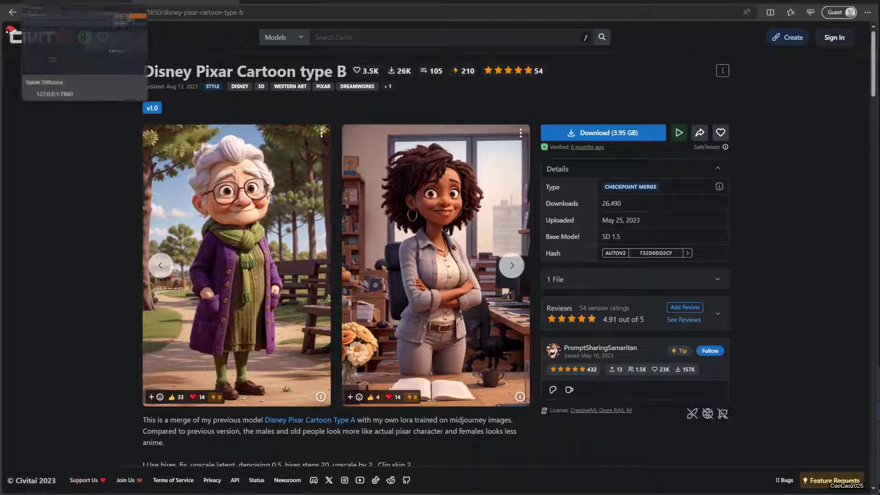
pyautogui.click(94, 4)
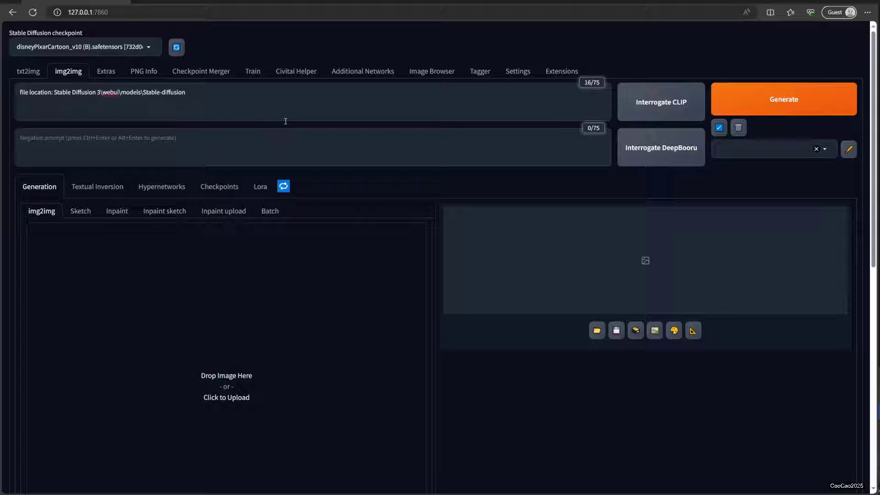
# Step: Edit the folder path in the img2img prompt, then delete all the prompt text
pyautogui.moveTo(254, 106); pyautogui.dragTo(54, 95)
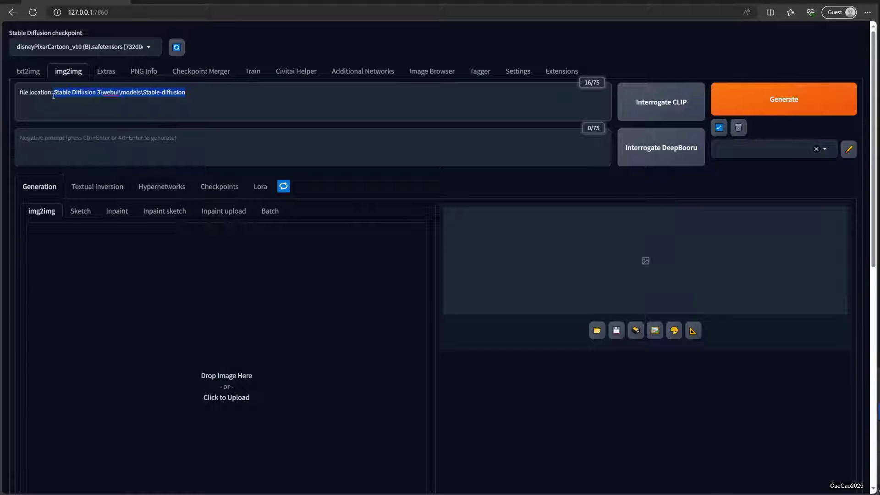
pyautogui.click(100, 94)
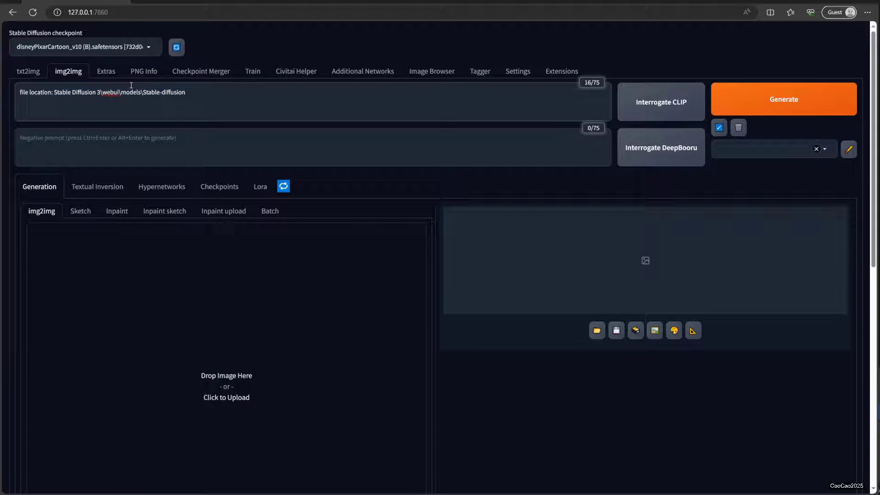
pyautogui.press('BackSpace')
pyautogui.press('BackSpace')
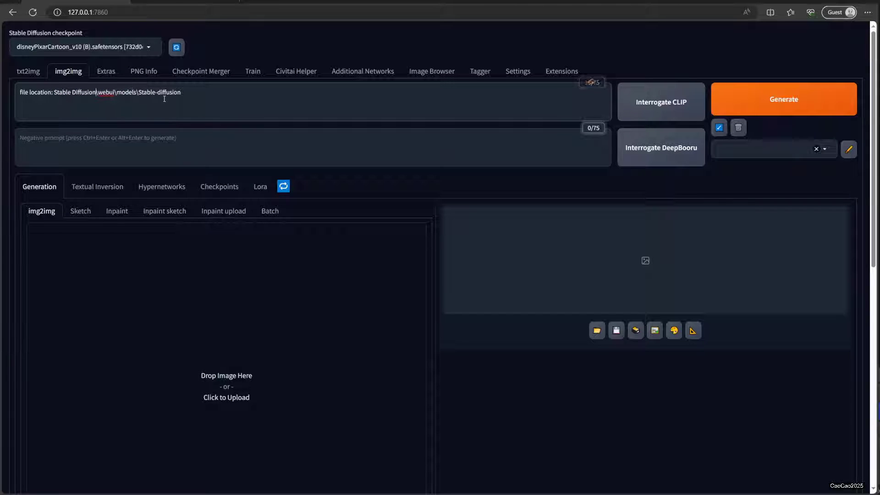
pyautogui.moveTo(238, 97); pyautogui.dragTo(19, 94)
pyautogui.press('BackSpace')
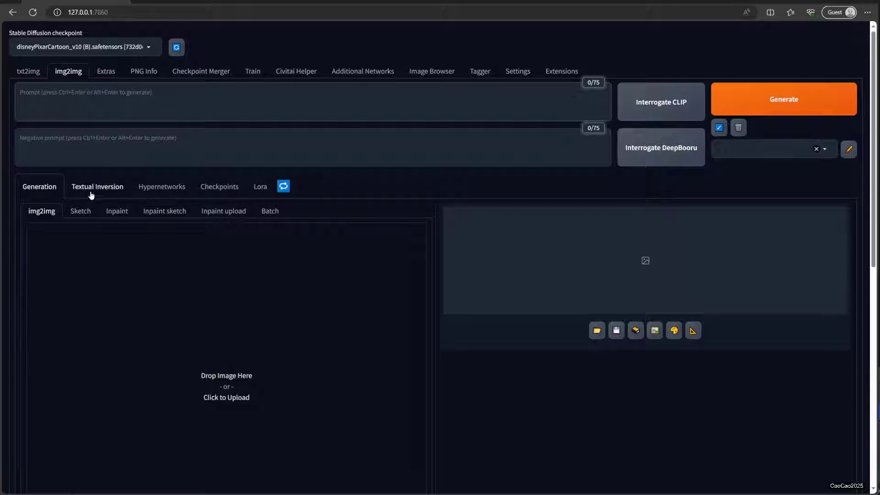
# Step: Refresh the img2img page and bring up the U1 portrait folder in File Explorer
pyautogui.click(28, 71)
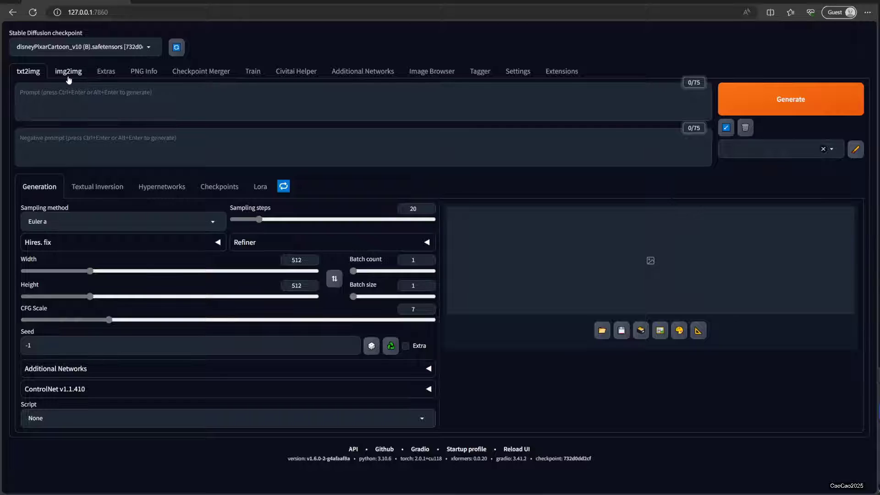
pyautogui.click(68, 71)
pyautogui.hotkey('alt', 'Tab')
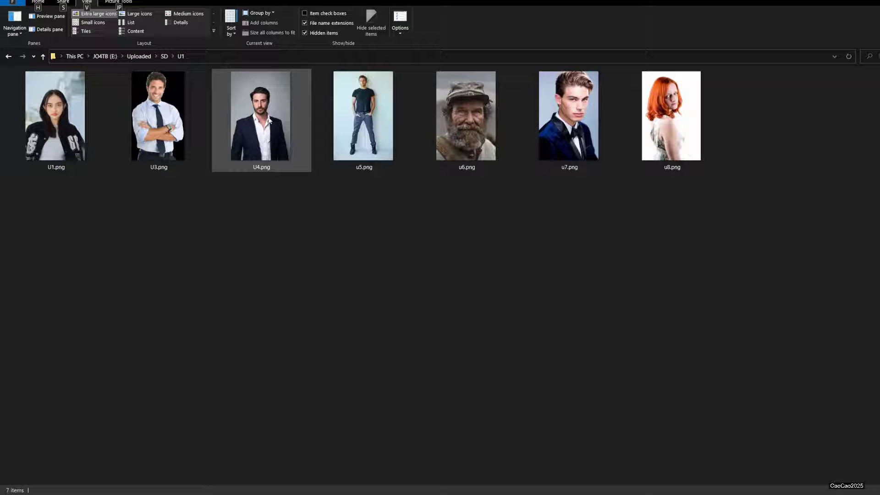
# Step: Drag U4.png, the man in the dark suit, into the img2img 'Drop Image Here' area
pyautogui.moveTo(270, 121); pyautogui.dragTo(329, 339)
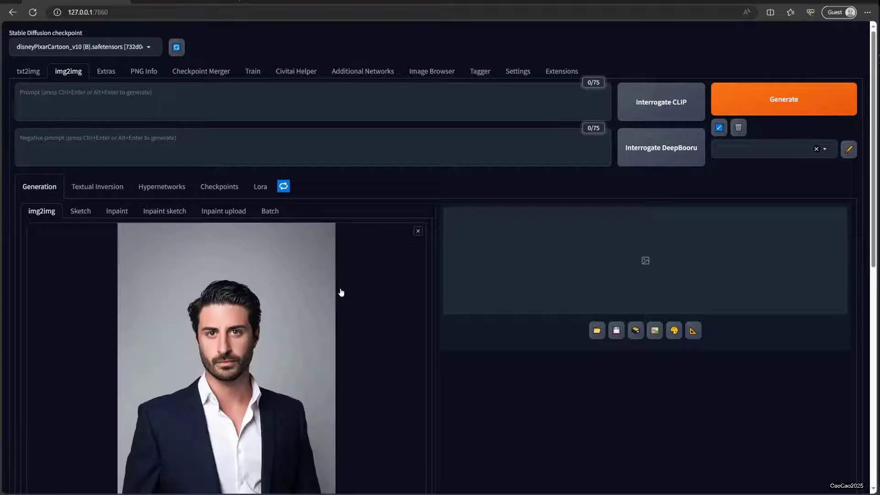
# Step: Set Resize mode to 'Crop and resize' and bring up the Sampling method list
pyautogui.scroll(-6, 357, 317)
pyautogui.scroll(3, 357, 317)
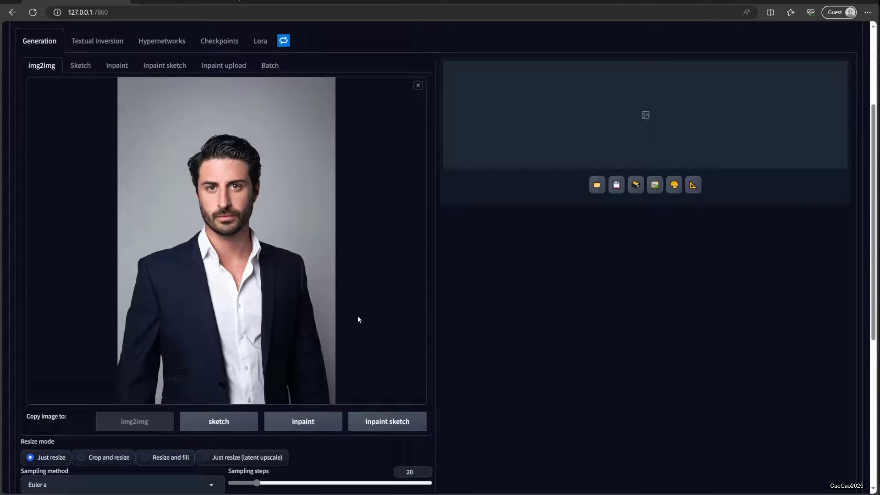
pyautogui.scroll(3, 236, 309)
pyautogui.scroll(-5, 204, 299)
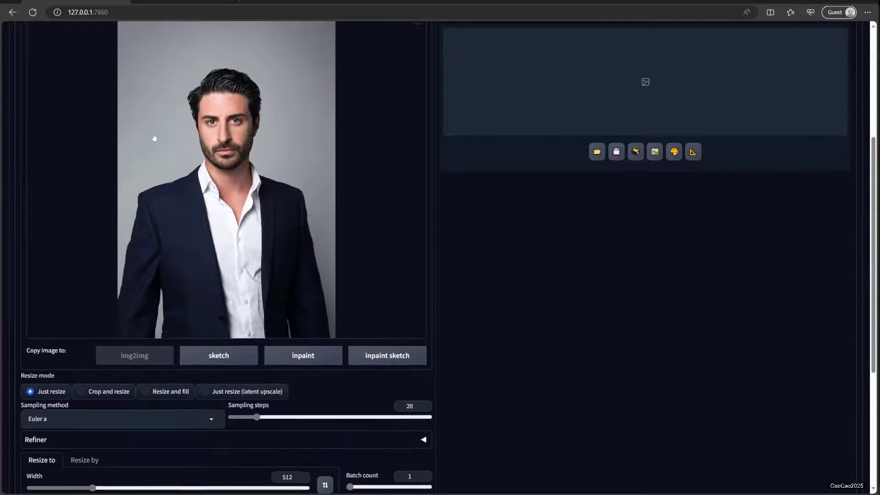
pyautogui.scroll(-3, 203, 399)
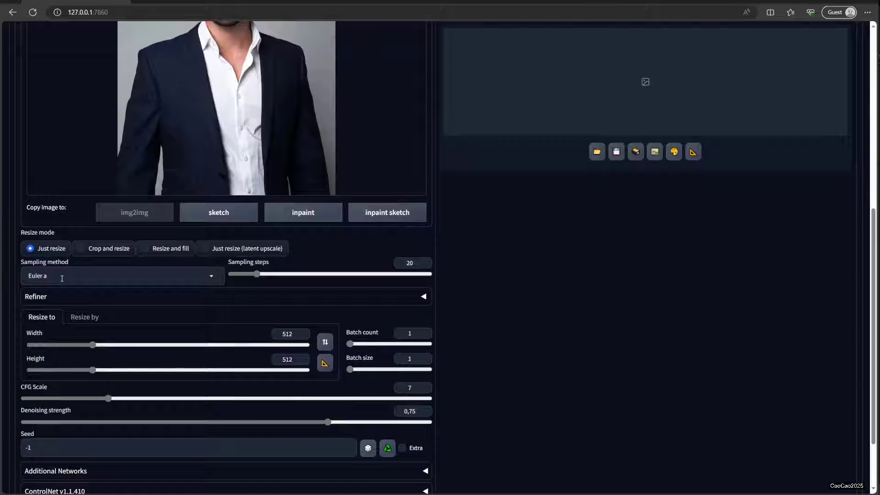
pyautogui.click(83, 251)
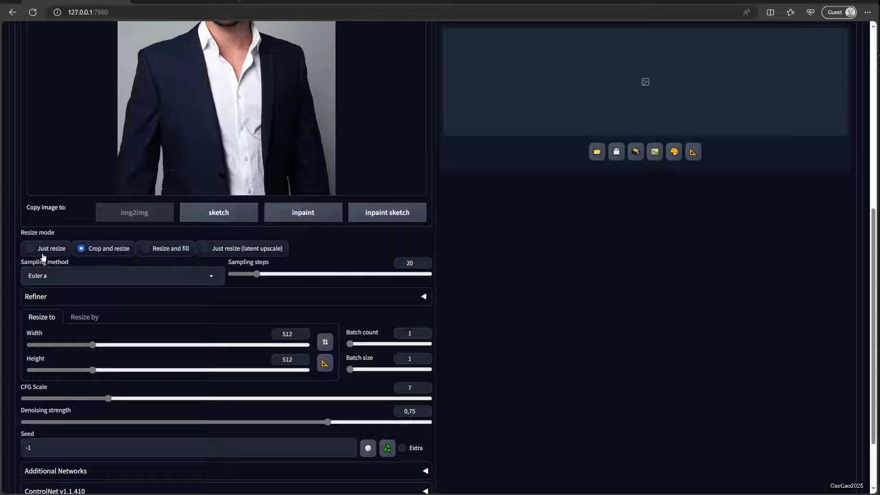
pyautogui.scroll(3, 44, 257)
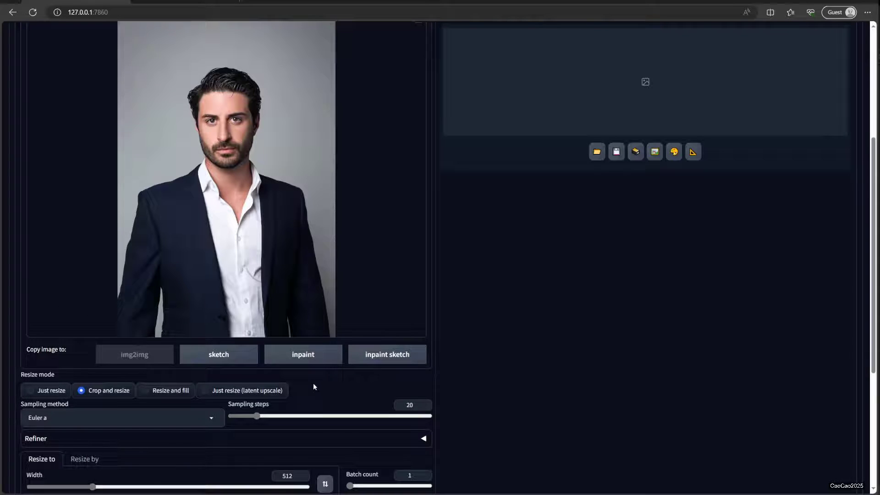
pyautogui.scroll(-1, 314, 384)
pyautogui.click(106, 349)
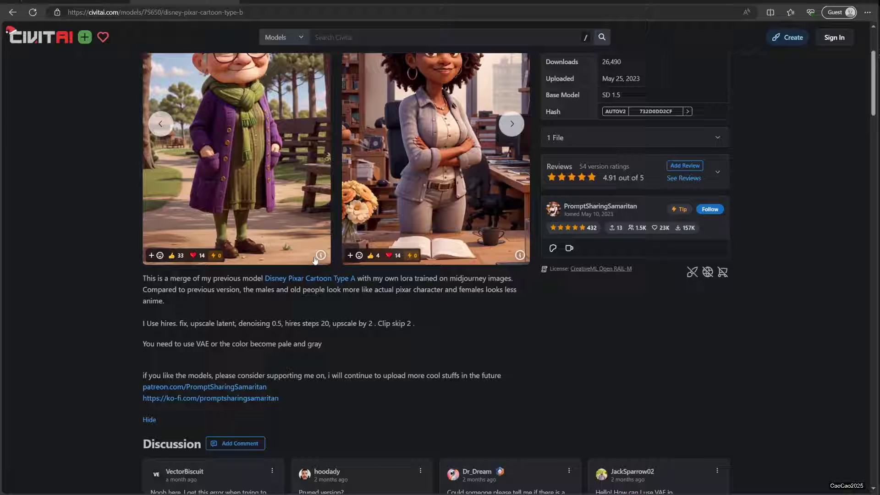
pyautogui.click(320, 256)
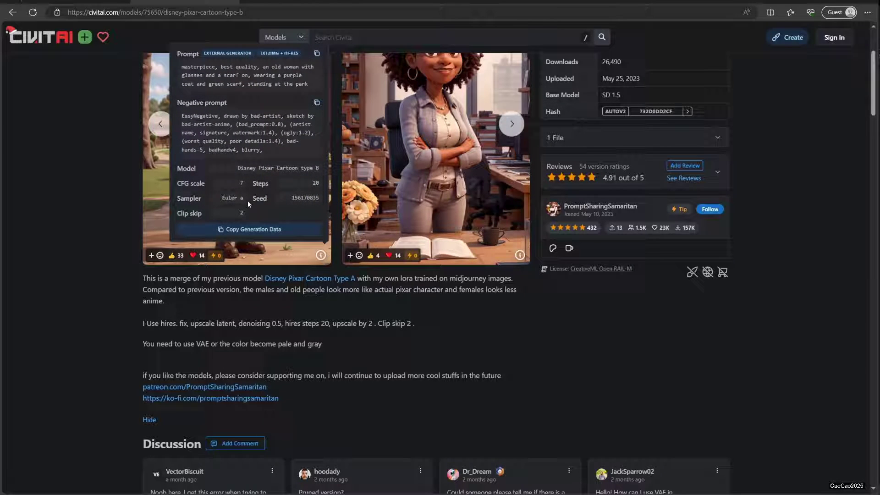
pyautogui.click(387, 358)
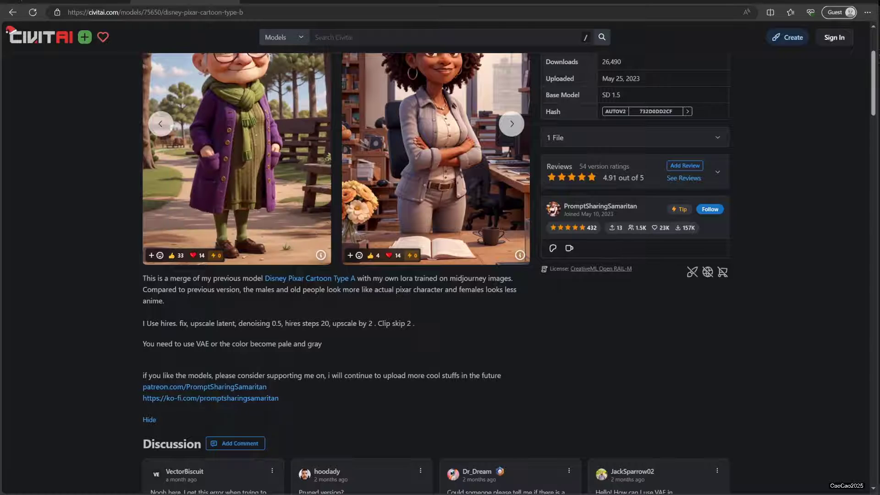
pyautogui.click(520, 255)
pyautogui.click(584, 403)
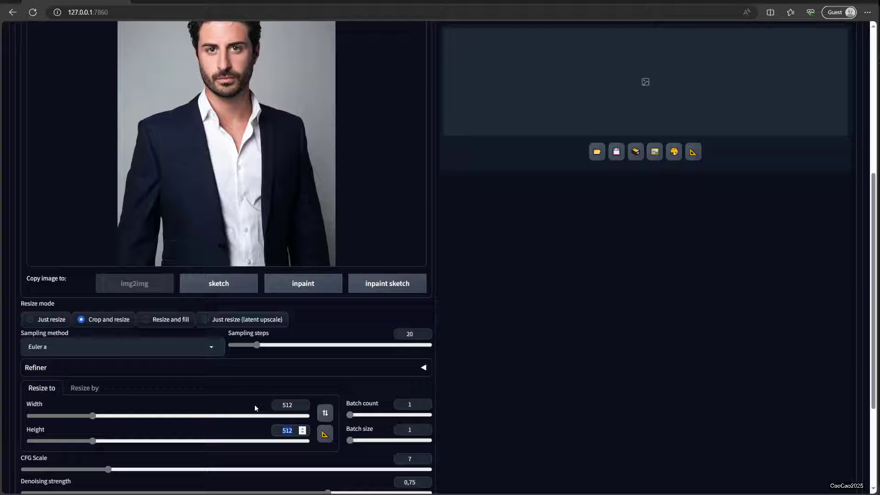
# Step: Enter 768 as the output height and confirm U4.png's 1080 × 1620 dimensions in File Explorer
pyautogui.write('768')
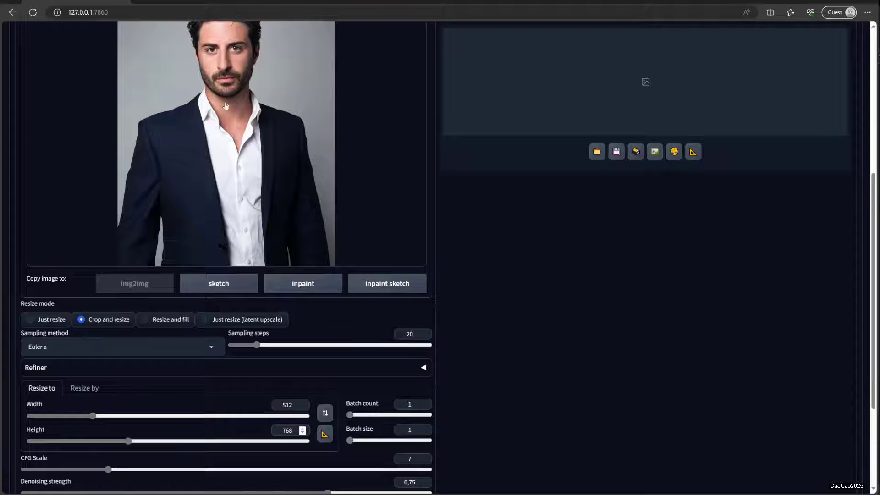
pyautogui.hotkey('alt', 'Tab')
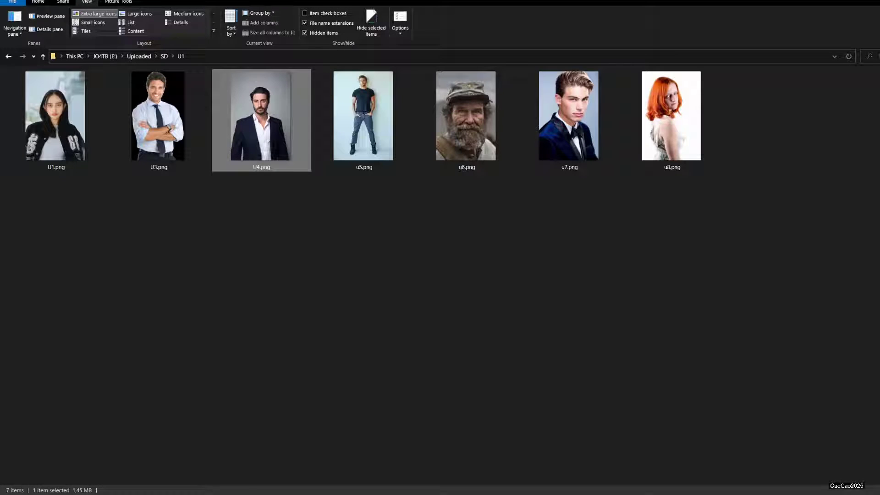
pyautogui.moveTo(249, 138)
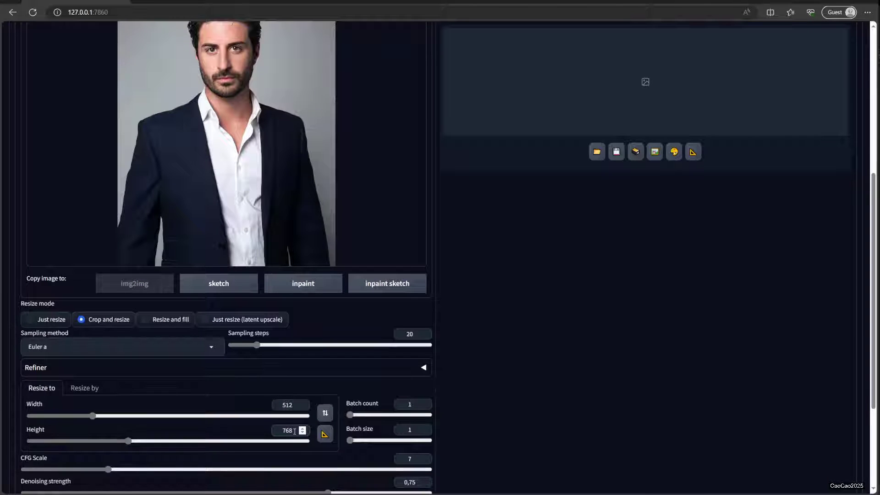
# Step: Drag the Denoising strength slider from 0.75 down to 0.4
pyautogui.scroll(-2, 275, 348)
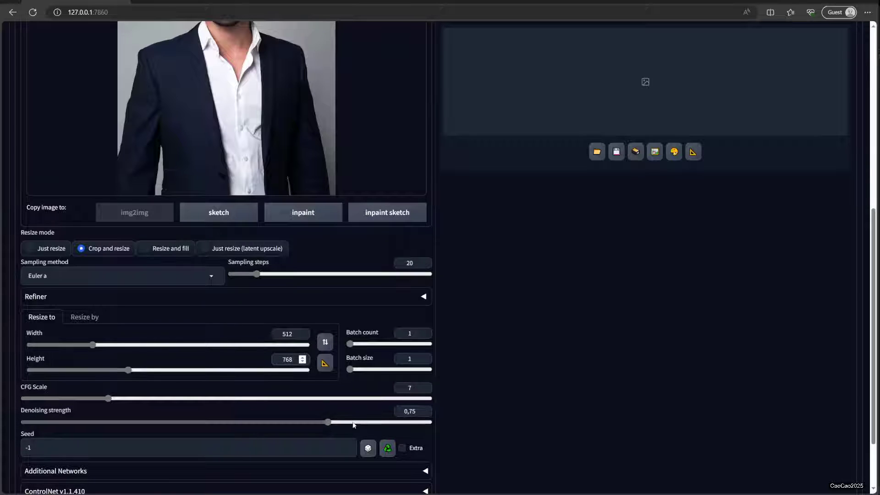
pyautogui.scroll(2, 346, 426)
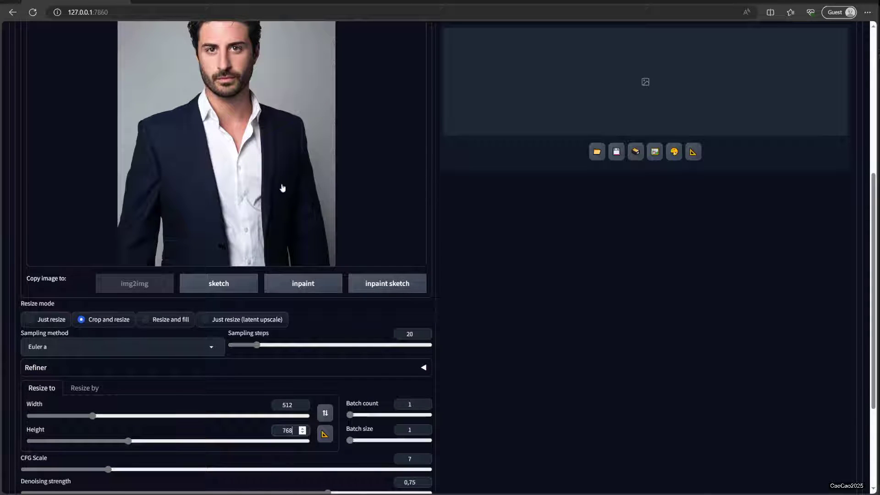
pyautogui.scroll(-4, 495, 348)
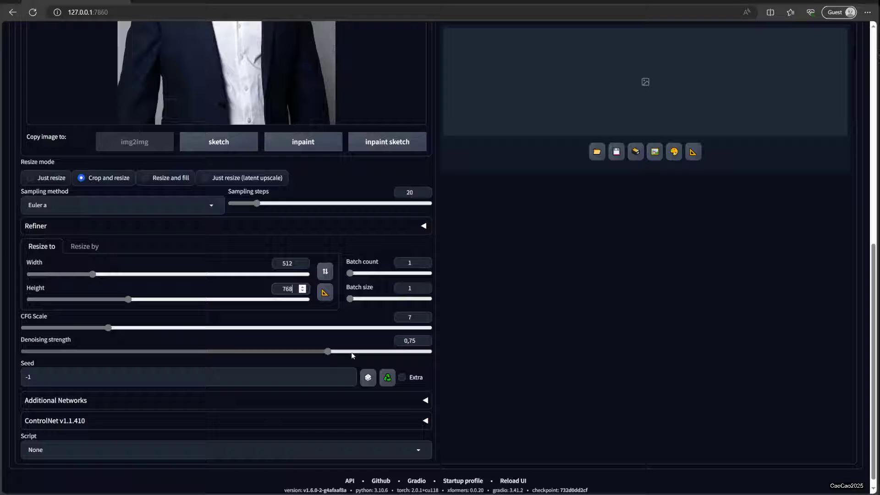
pyautogui.moveTo(330, 351); pyautogui.dragTo(183, 356)
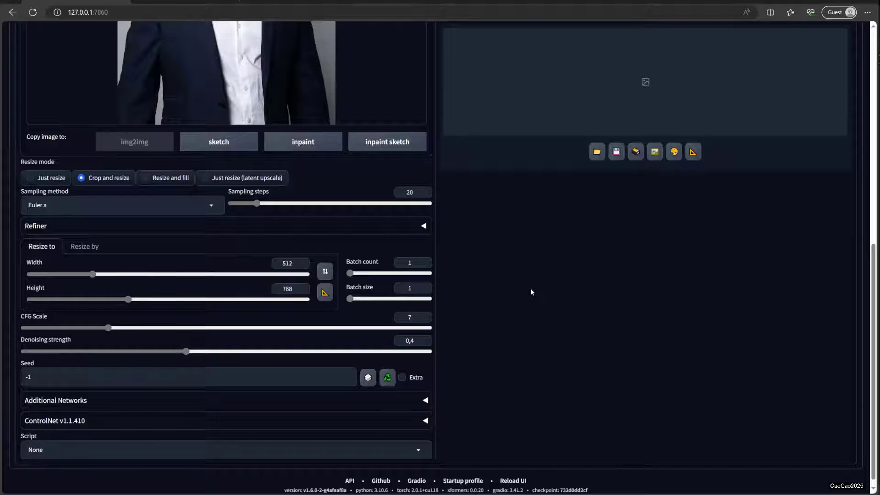
pyautogui.scroll(6, 530, 288)
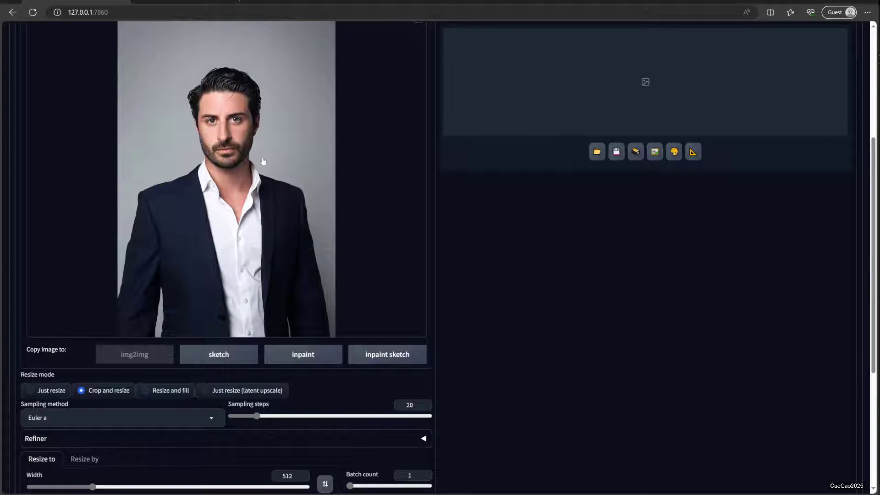
pyautogui.scroll(-5, 357, 265)
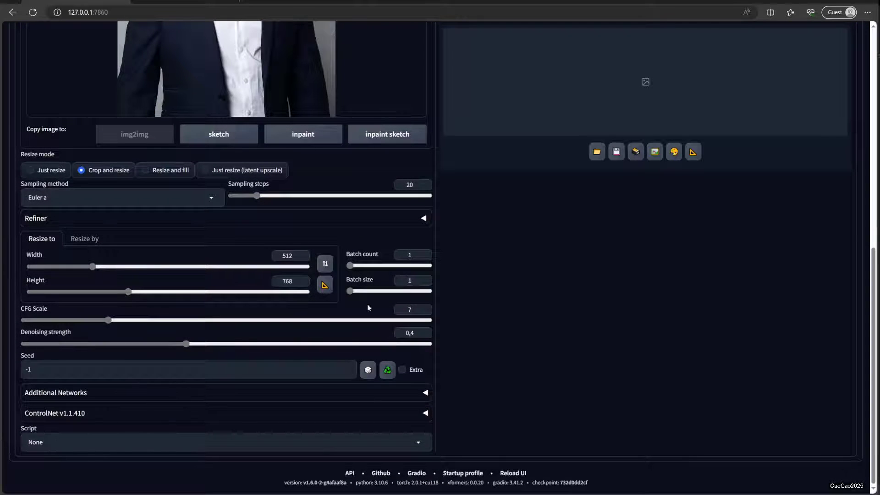
pyautogui.scroll(10, 541, 302)
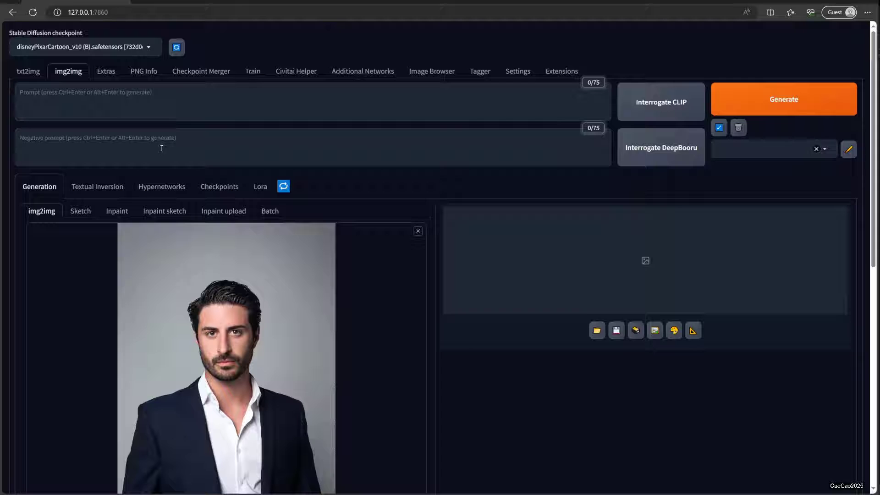
# Step: Generate a Disney-Pixar cartoon of the suited man with empty prompts and review it full-screen
pyautogui.click(191, 151)
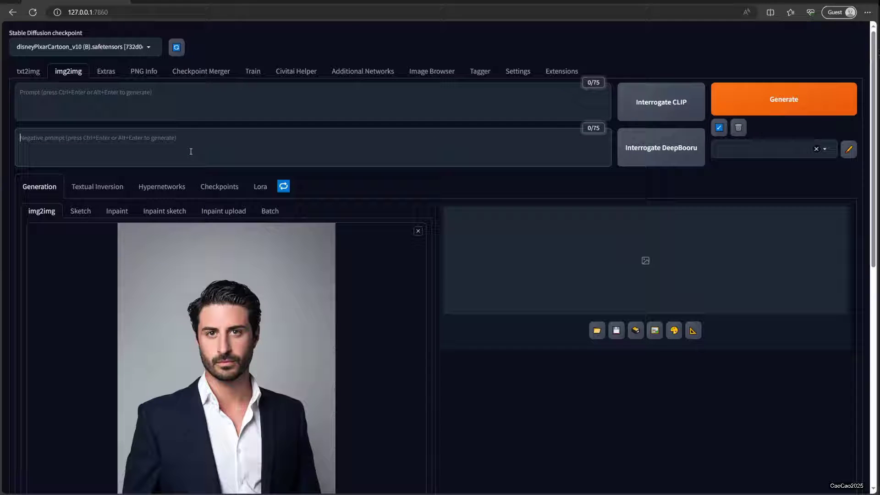
pyautogui.click(764, 99)
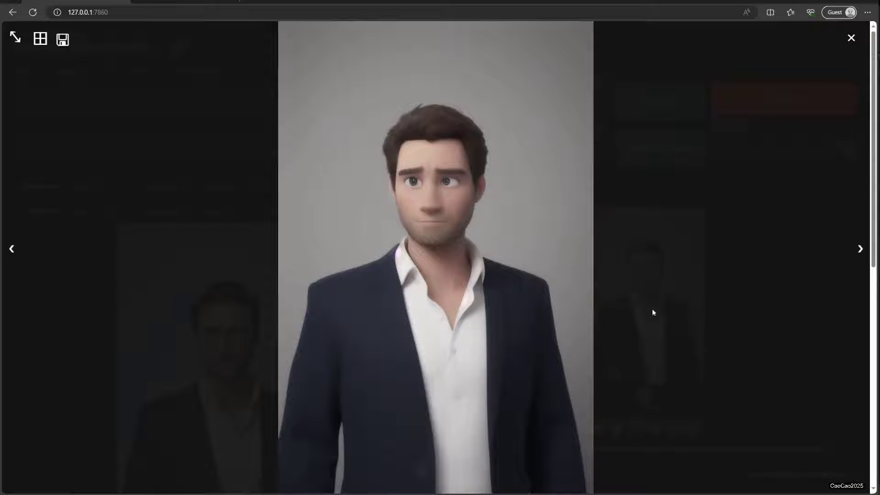
pyautogui.click(830, 229)
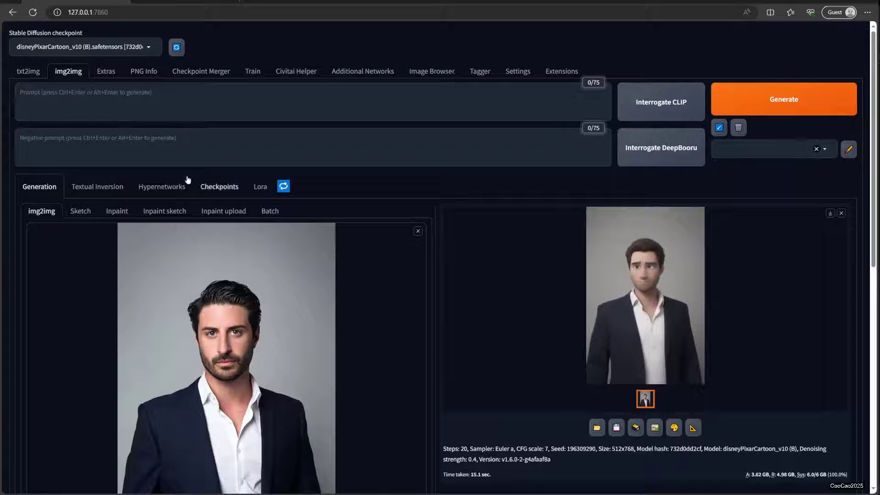
# Step: Generate a bearded cartoon using the prompt 'facial hair'
pyautogui.click(82, 116)
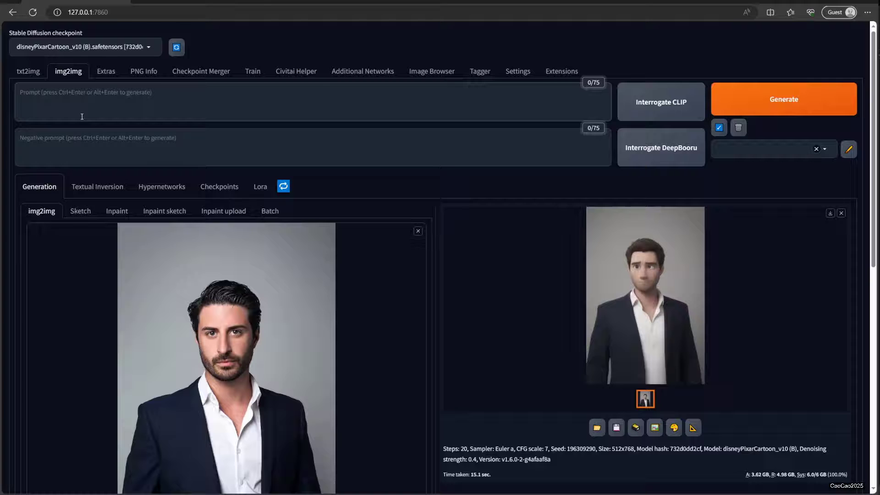
pyautogui.write('facial hair')
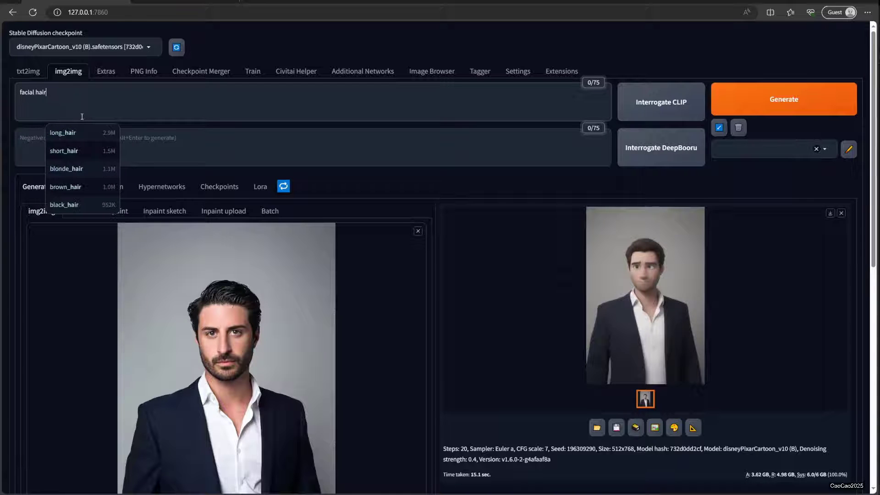
pyautogui.click(740, 106)
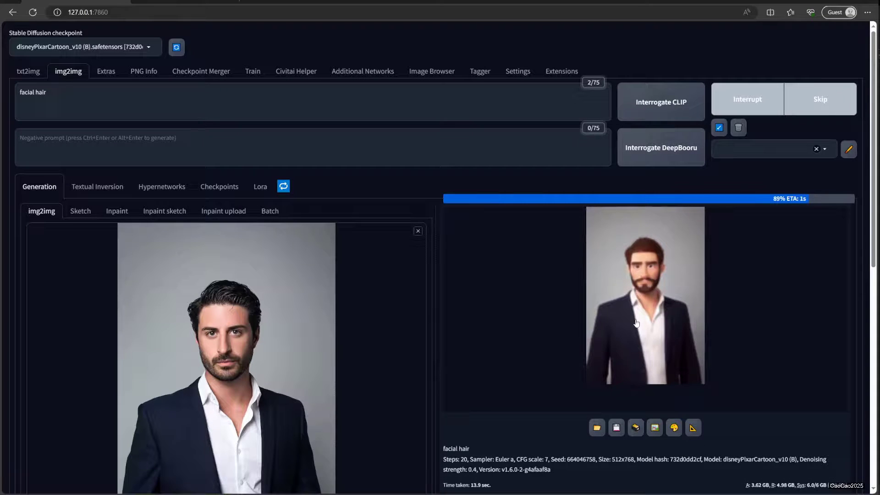
# Step: Lower denoising strength to 0.35 and select all of the prompt text
pyautogui.scroll(-9, 421, 329)
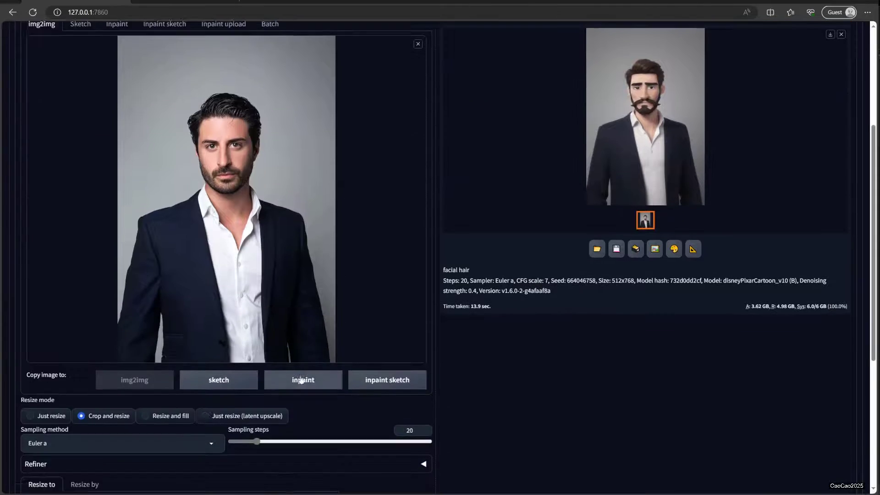
pyautogui.moveTo(179, 348); pyautogui.dragTo(172, 343)
pyautogui.scroll(15, 588, 266)
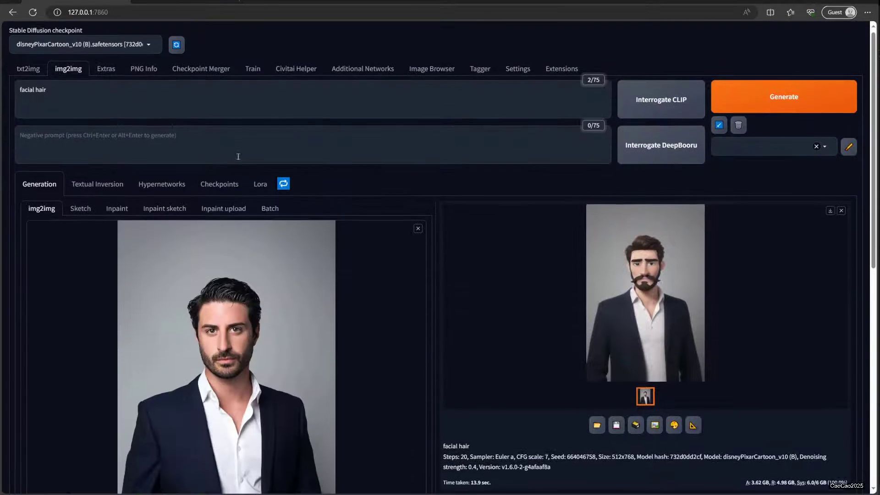
pyautogui.hotkey('ctrl', 'a')
# Step: Delete the 'facial hair' prompt and set the negative prompt to 'worst quality'
pyautogui.press('BackSpace')
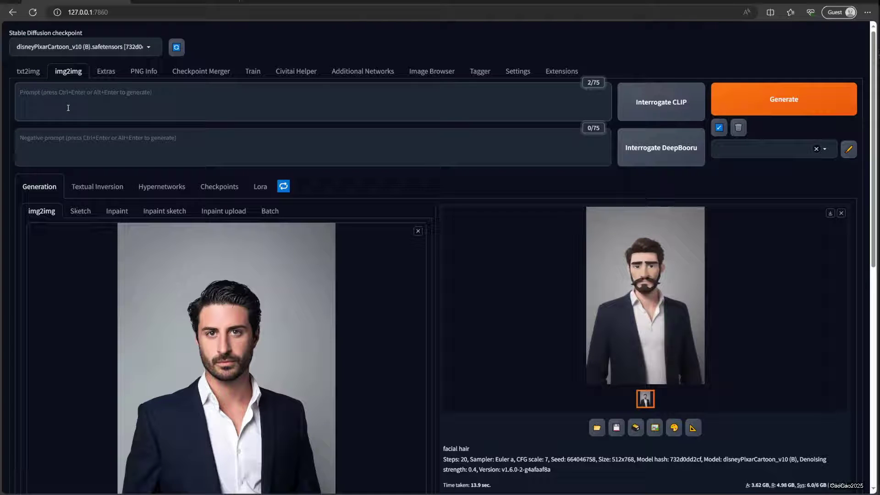
pyautogui.click(73, 143)
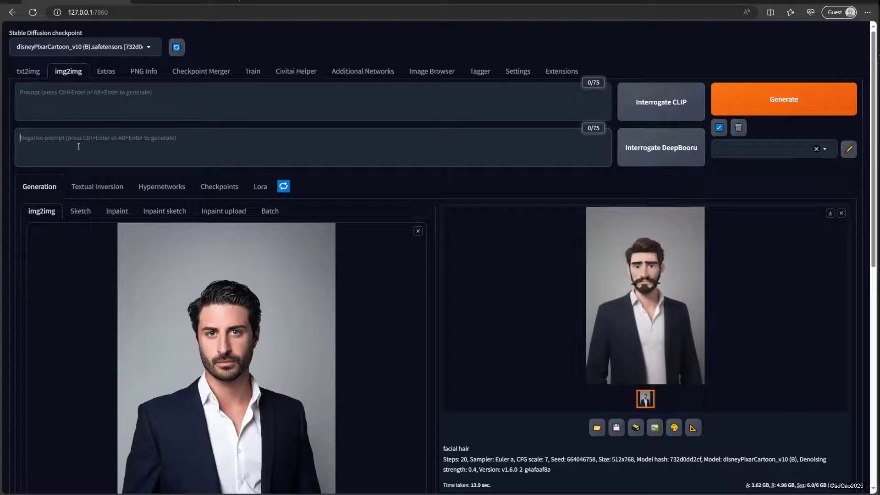
pyautogui.write('worst')
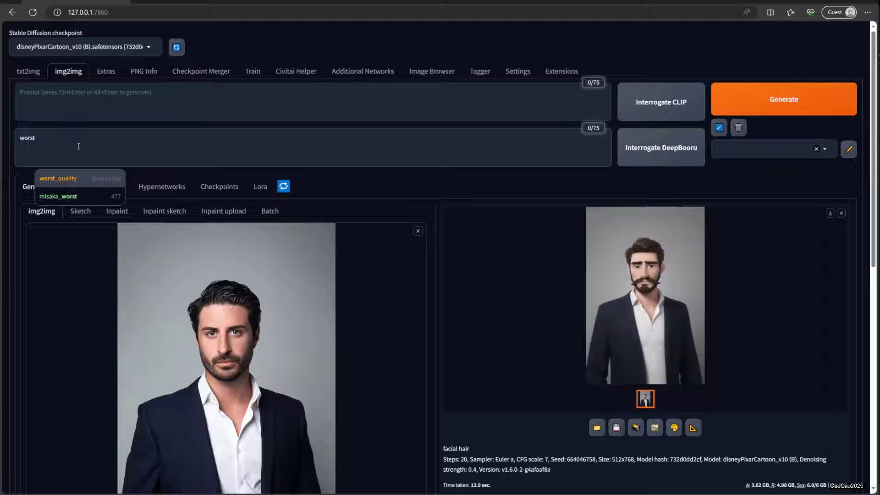
pyautogui.press('Tab')
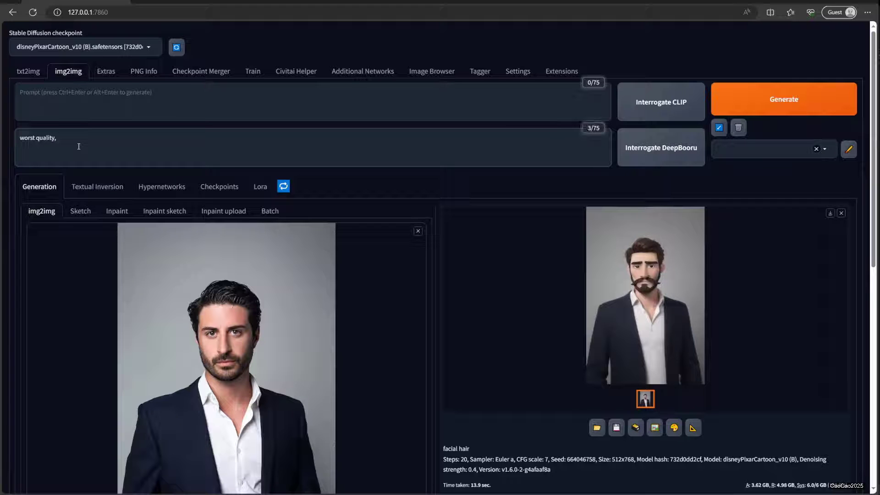
# Step: Regenerate the suited man's cartoon at 0.35 denoising and review it full-screen
pyautogui.click(730, 107)
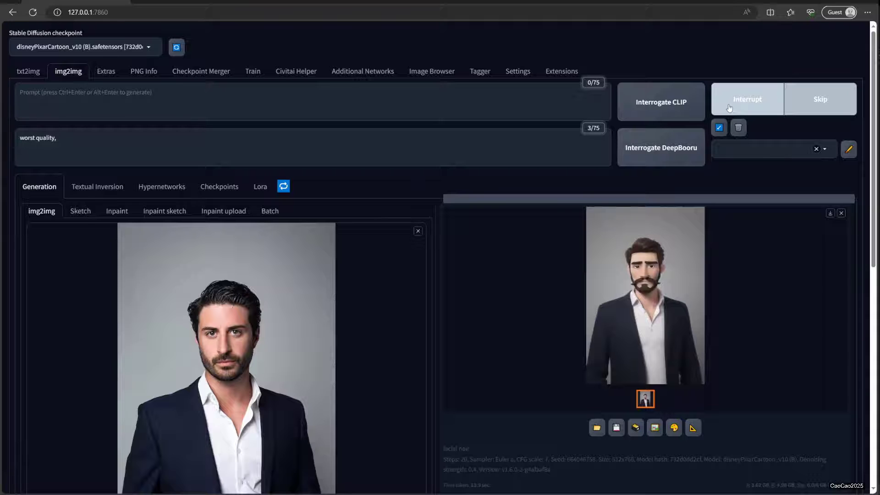
pyautogui.click(645, 294)
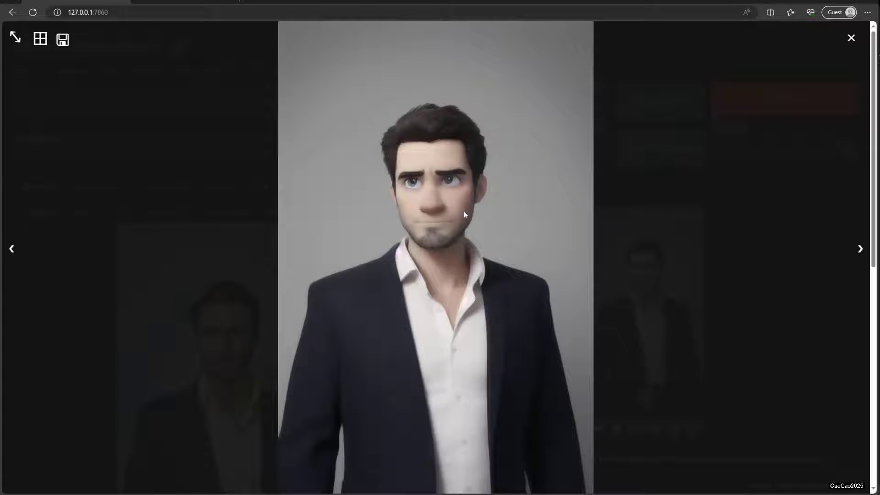
pyautogui.click(752, 275)
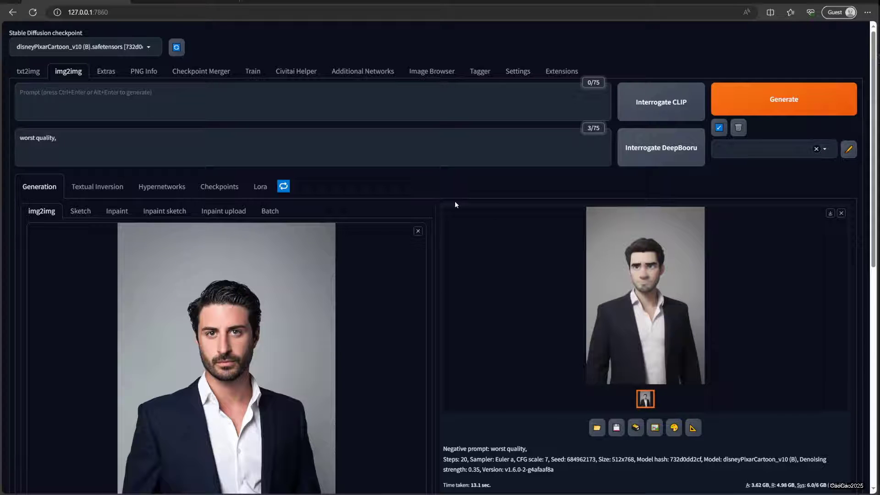
pyautogui.scroll(-2, 632, 315)
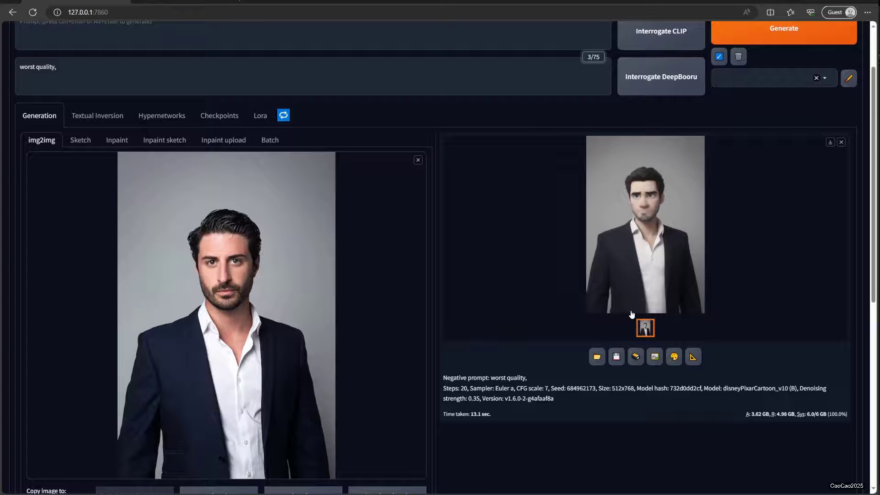
pyautogui.scroll(2, 348, 192)
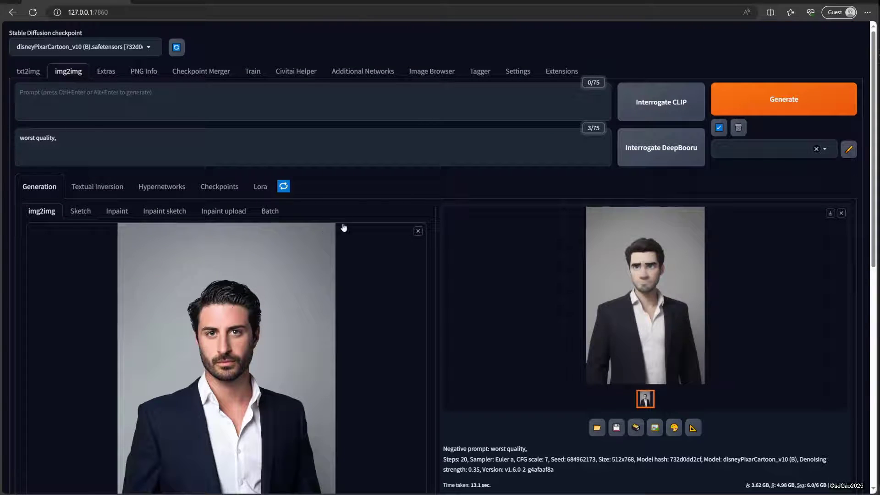
# Step: Replace the source photo with u6.png, the bearded man in a cap
pyautogui.click(417, 232)
pyautogui.click(280, 492)
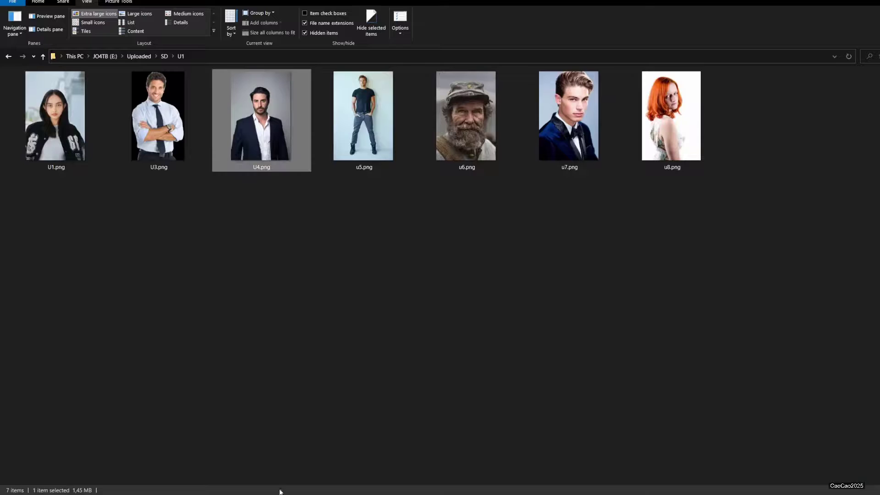
pyautogui.moveTo(455, 118); pyautogui.dragTo(374, 345)
# Step: Generate the bearded man's cartoon and review the result full-screen
pyautogui.click(723, 98)
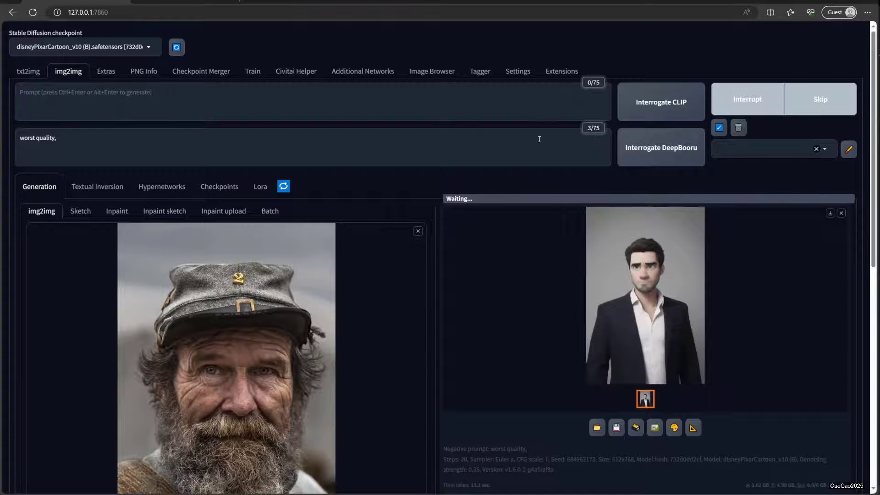
pyautogui.scroll(-3, 405, 192)
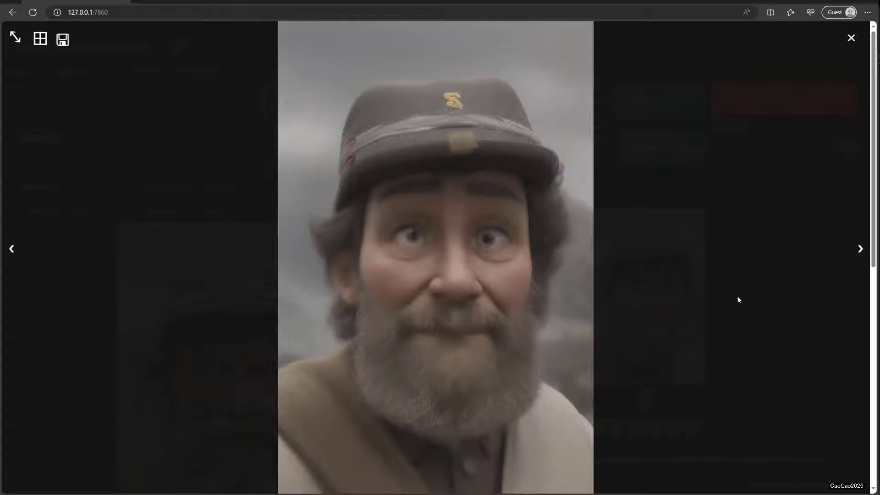
pyautogui.click(738, 298)
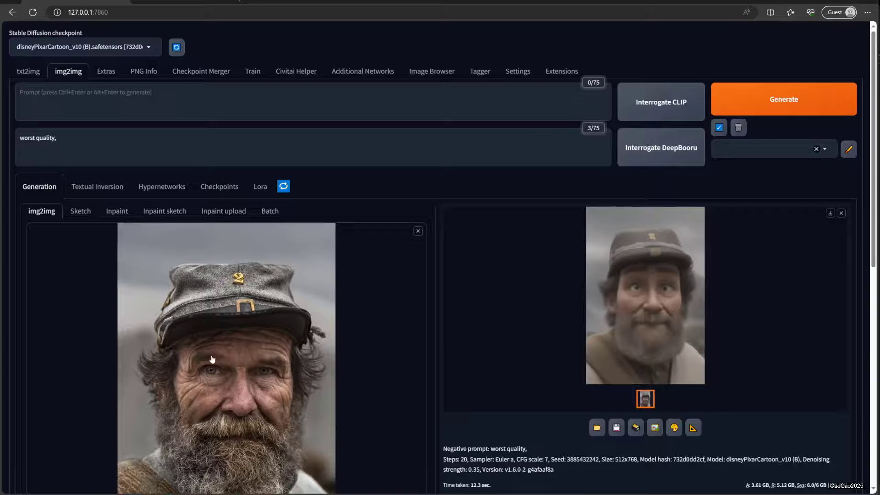
pyautogui.click(94, 146)
pyautogui.click(635, 341)
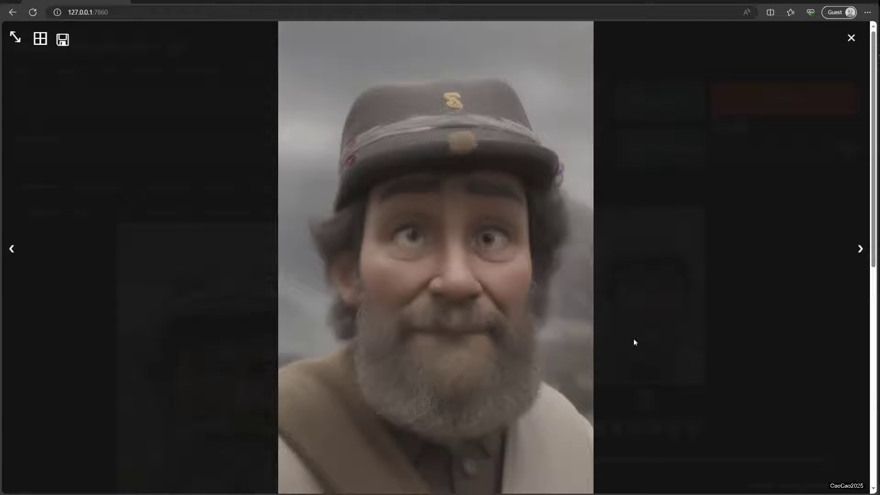
pyautogui.click(797, 344)
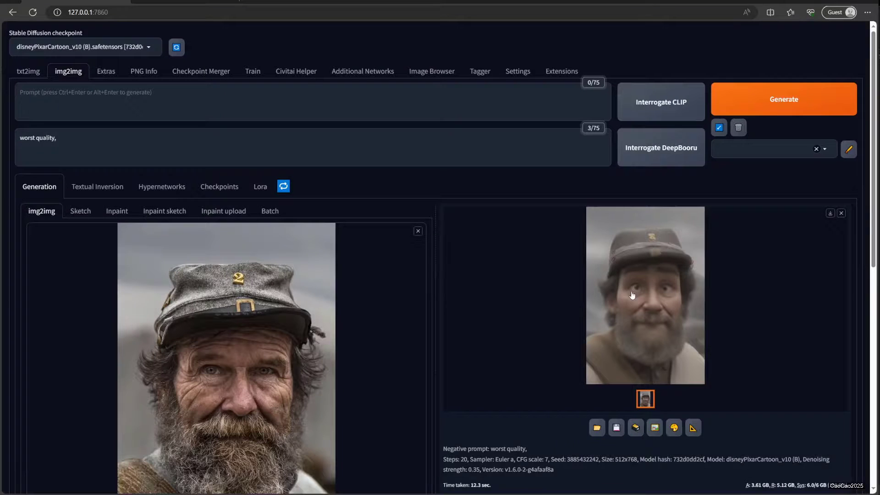
pyautogui.click(112, 108)
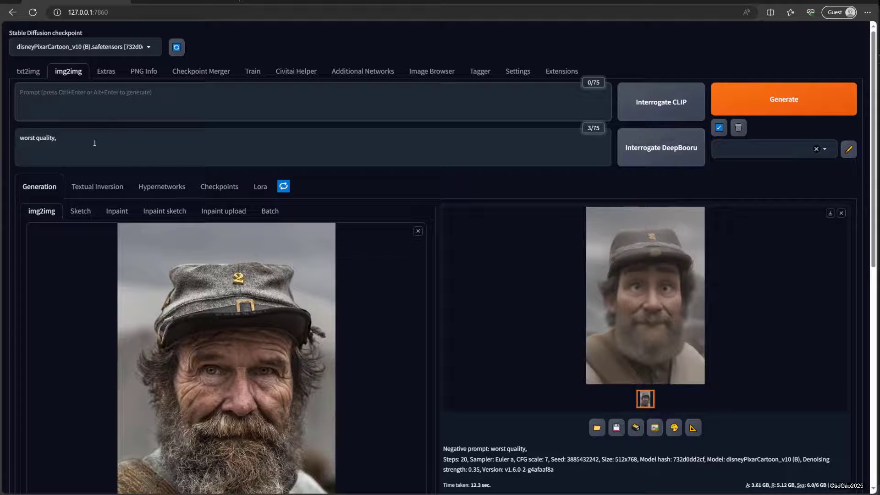
# Step: Add 'masterpiece, best quality' to the prompt and 'low quality' to the negative prompt
pyautogui.write('master')
pyautogui.press('Tab')
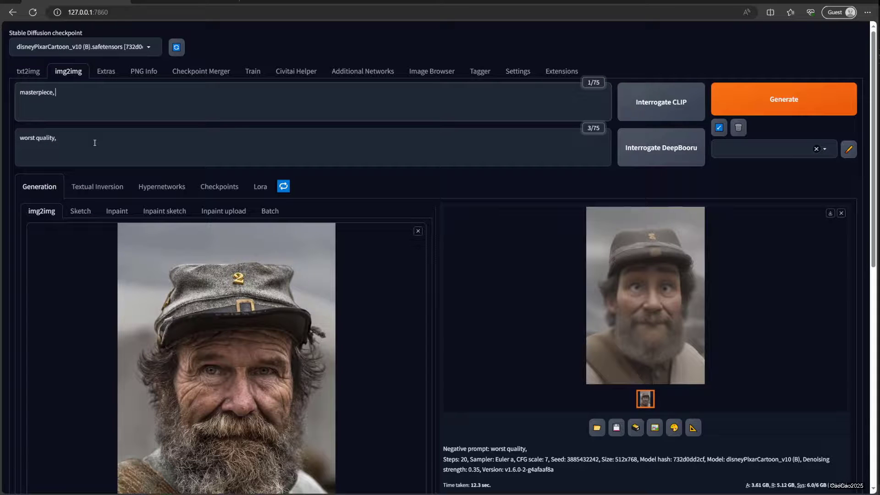
pyautogui.write('best')
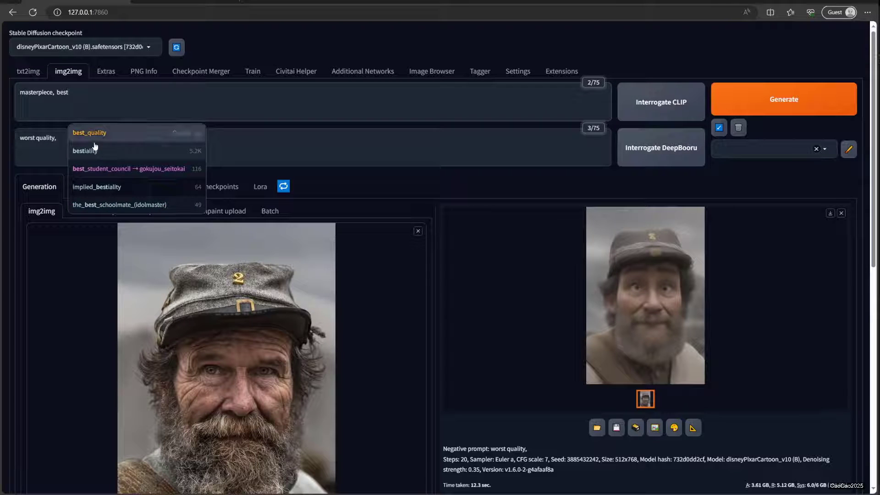
pyautogui.press('Tab')
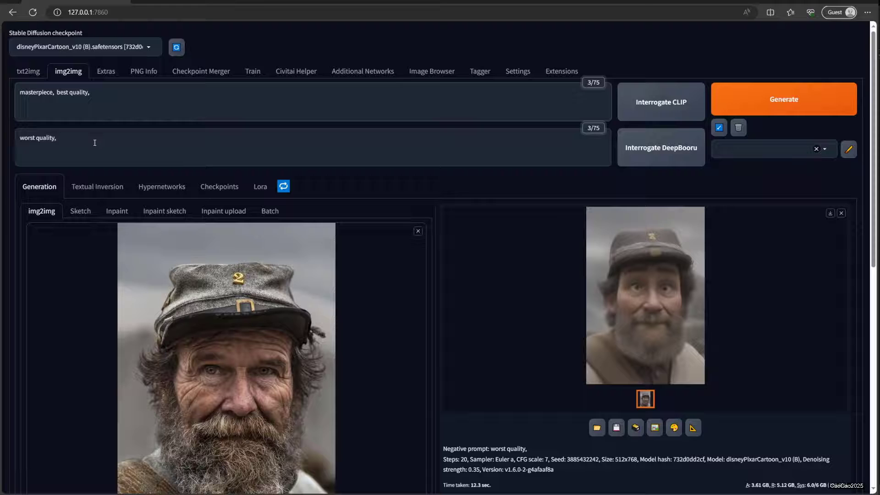
pyautogui.click(94, 142)
pyautogui.write('low qu')
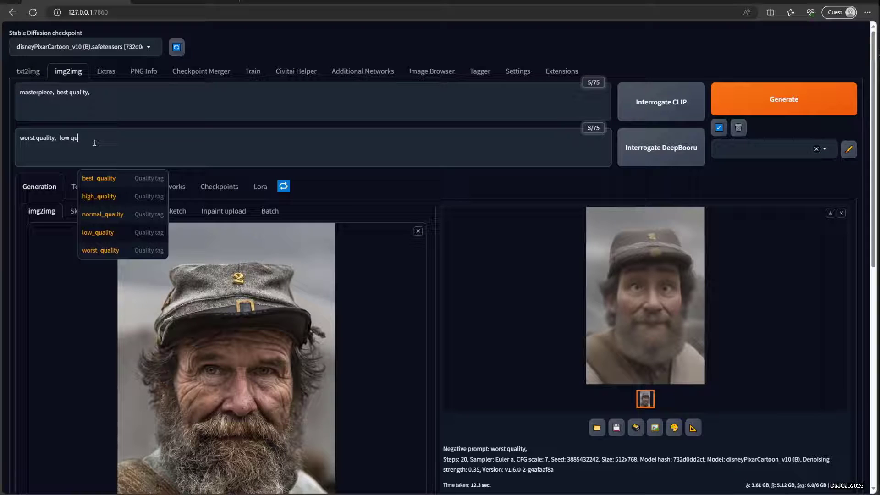
pyautogui.press('BackSpace')
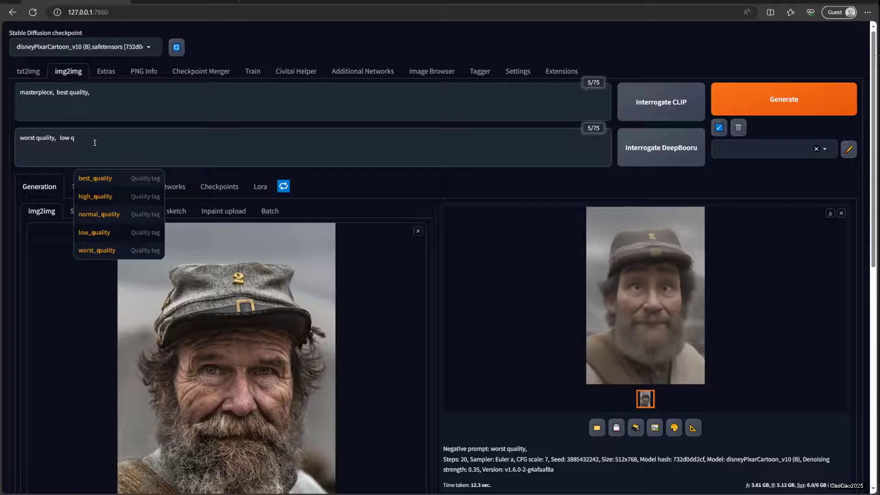
pyautogui.press('Down')
pyautogui.press('Down')
pyautogui.press('Down')
pyautogui.press('Down')
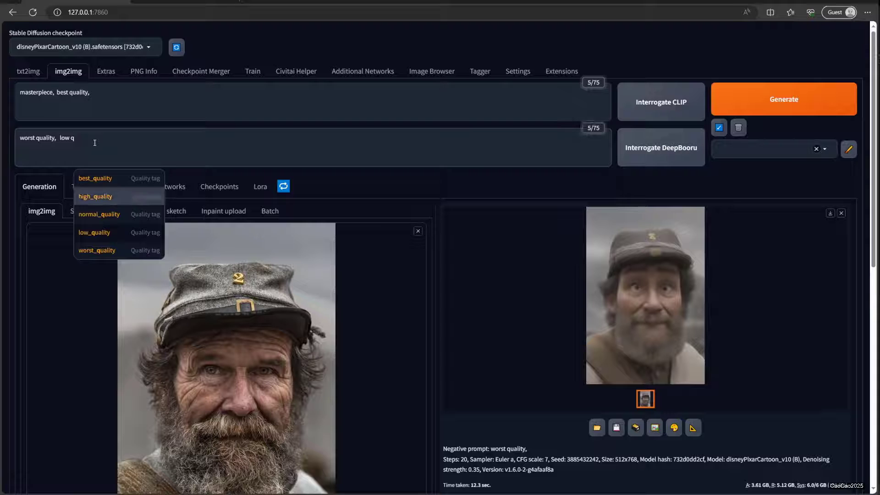
pyautogui.press('Return')
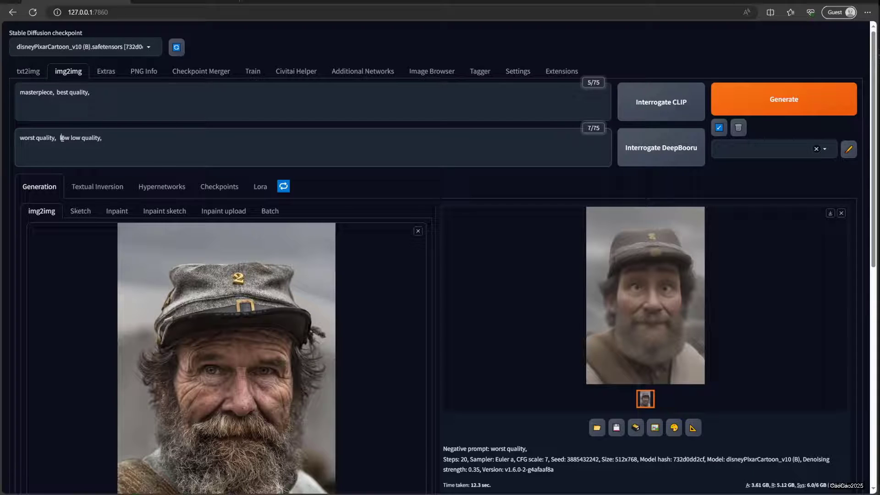
pyautogui.press('BackSpace')
# Step: Regenerate the bearded man's cartoon, inspect it enlarged, and remove the input photo
pyautogui.click(779, 99)
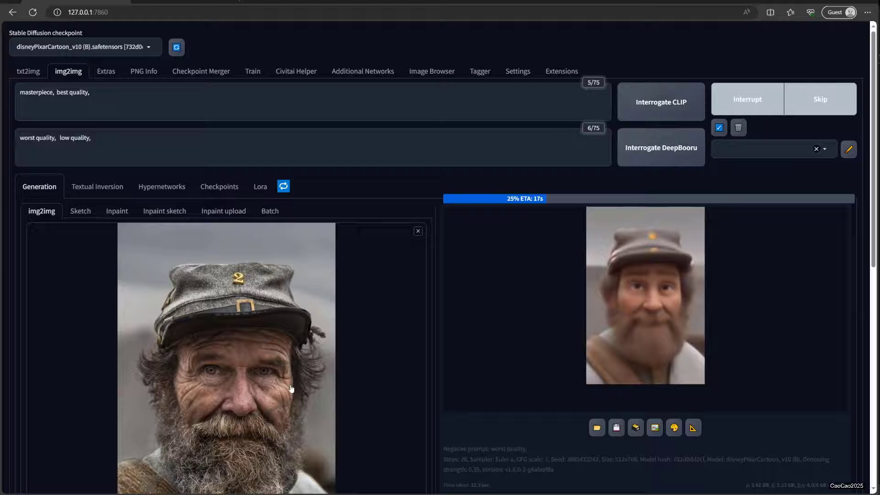
pyautogui.click(697, 344)
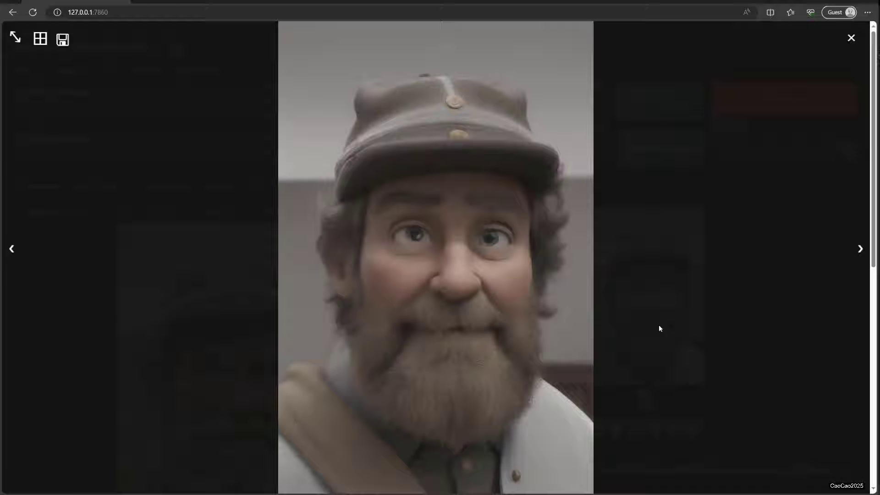
pyautogui.click(762, 359)
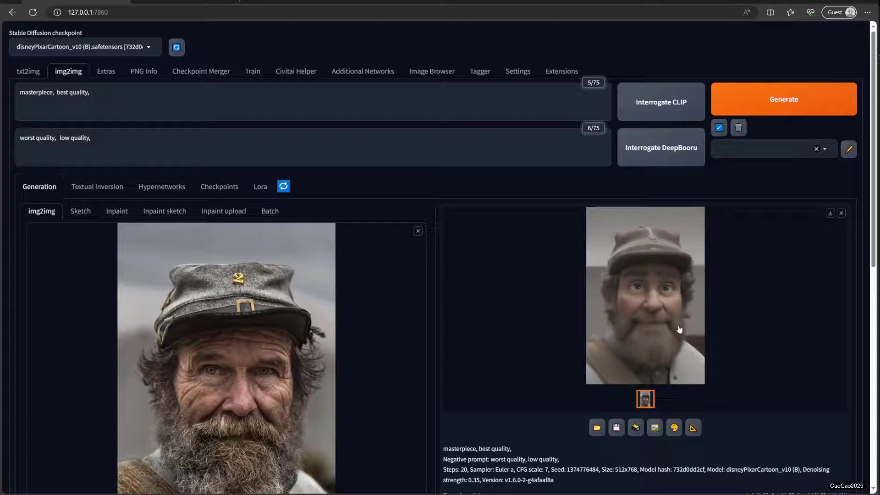
pyautogui.click(618, 347)
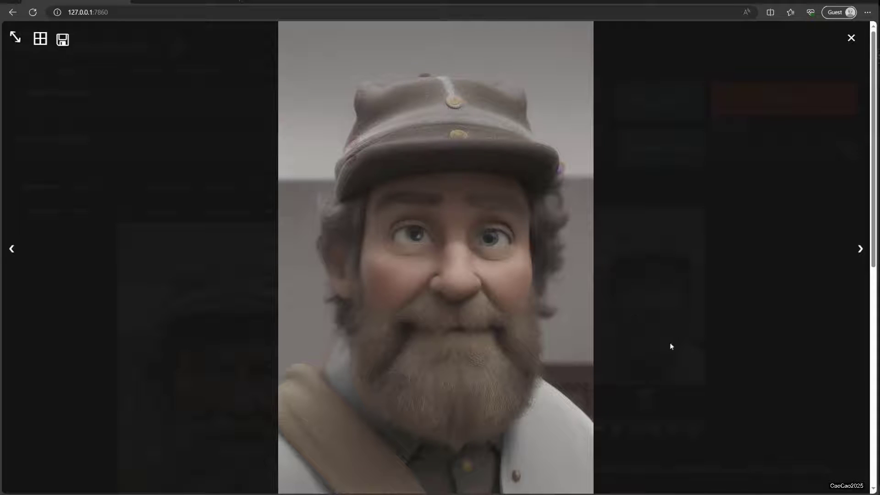
pyautogui.click(788, 340)
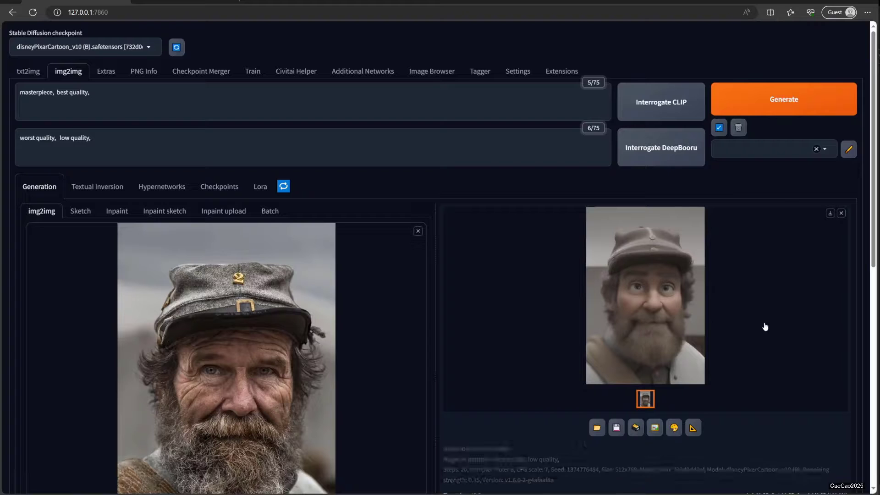
pyautogui.click(418, 231)
pyautogui.hotkey('alt', 'Tab')
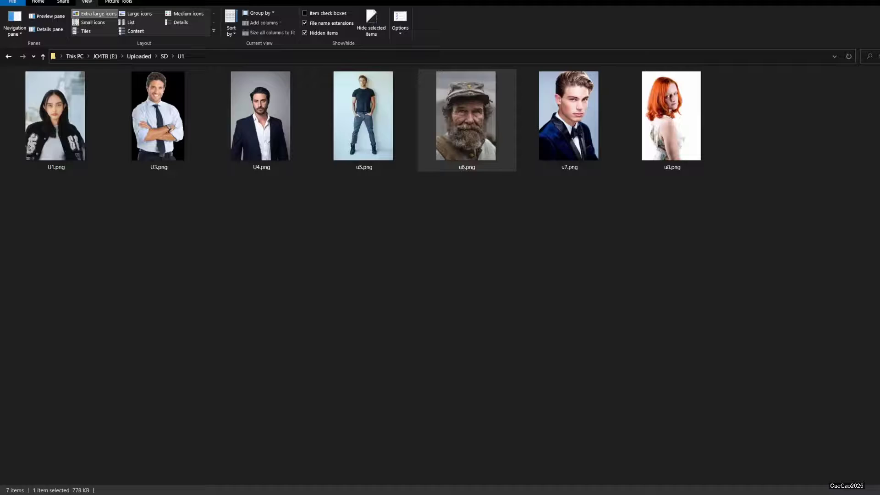
pyautogui.moveTo(566, 117); pyautogui.dragTo(381, 342)
pyautogui.hotkey('alt', 'Tab')
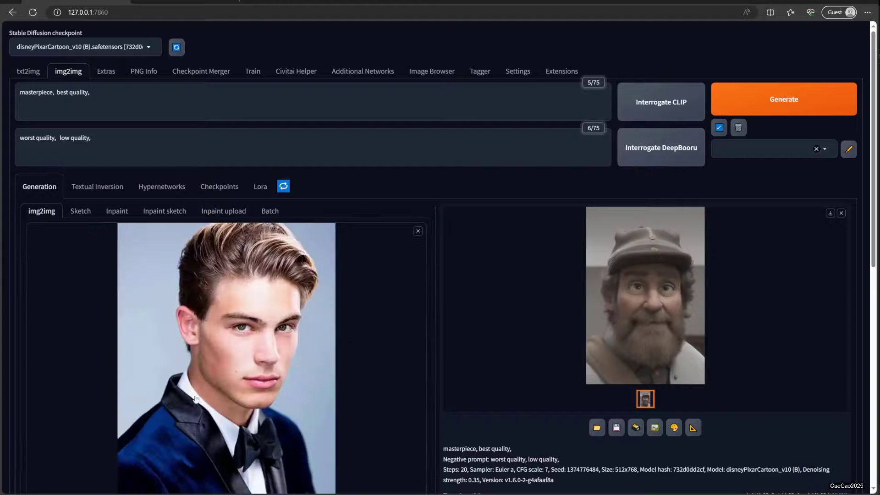
pyautogui.click(779, 104)
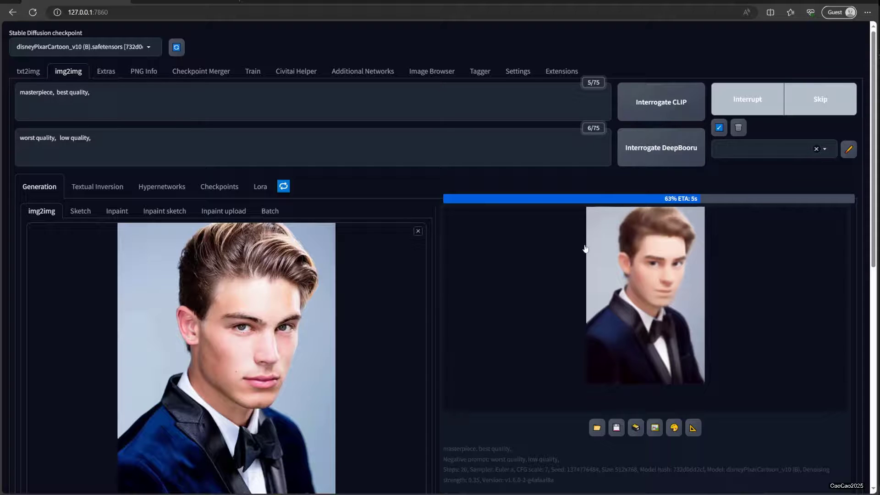
pyautogui.click(680, 300)
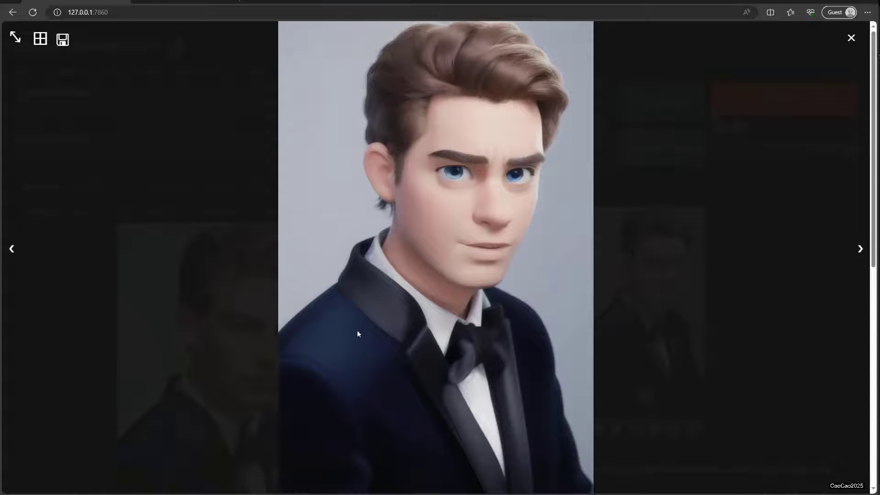
pyautogui.click(653, 256)
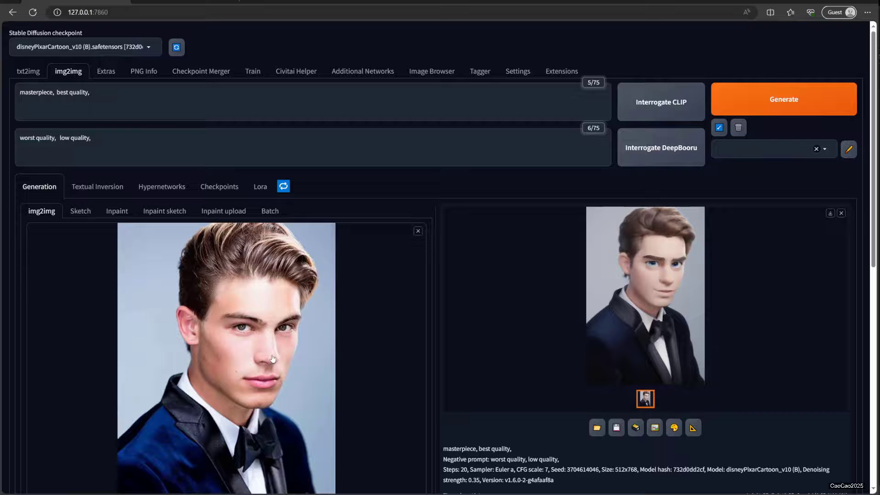
# Step: Replace the input with u8.png and render the red-haired woman's Pixar cartoon, seed 506192709
pyautogui.click(418, 231)
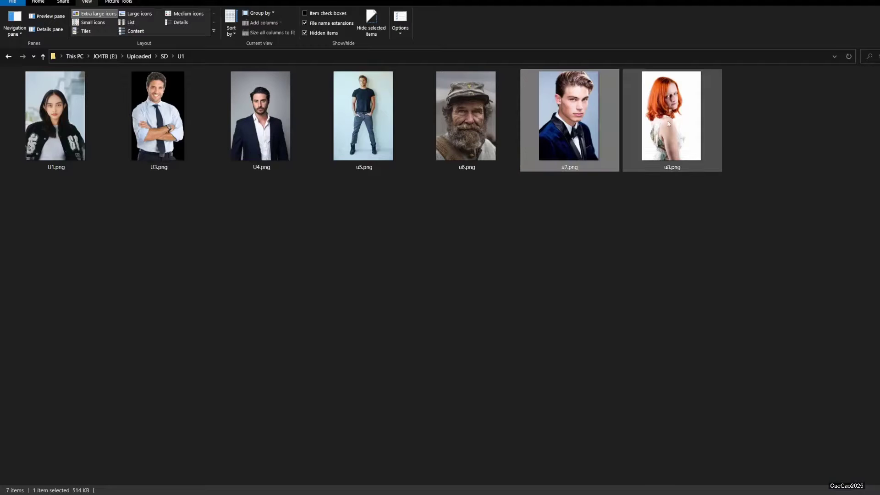
pyautogui.moveTo(672, 116); pyautogui.dragTo(613, 180)
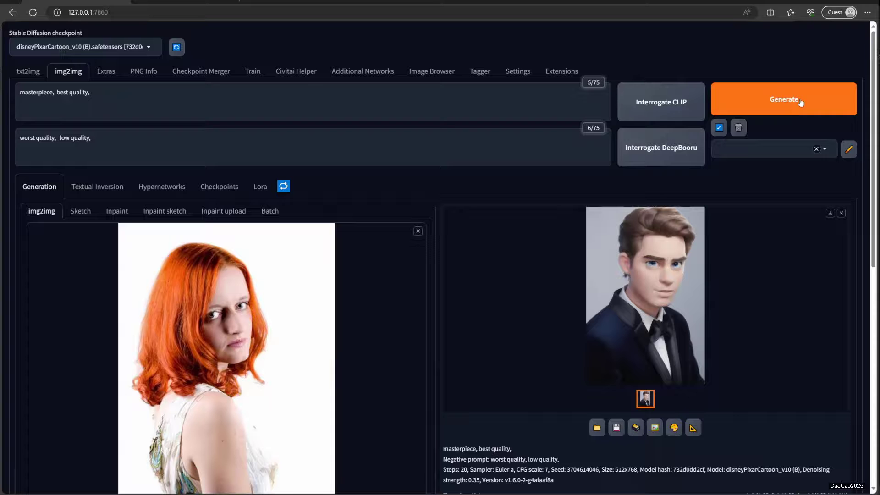
pyautogui.click(784, 100)
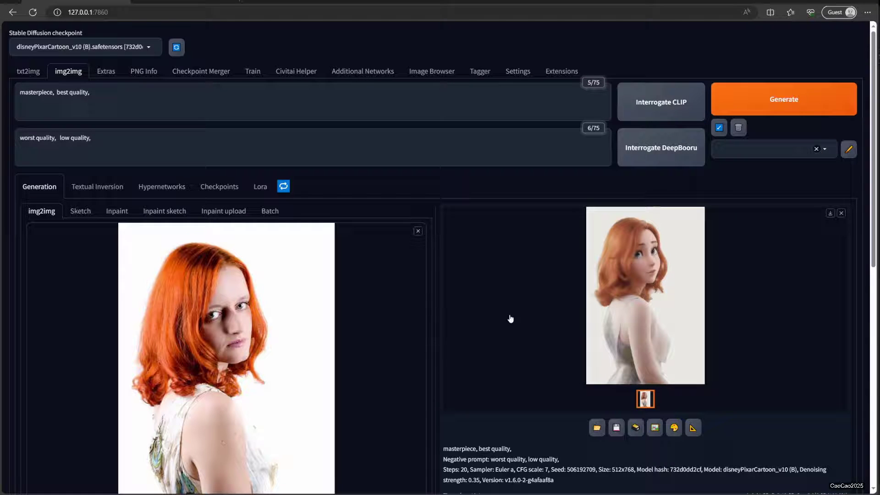
pyautogui.click(635, 302)
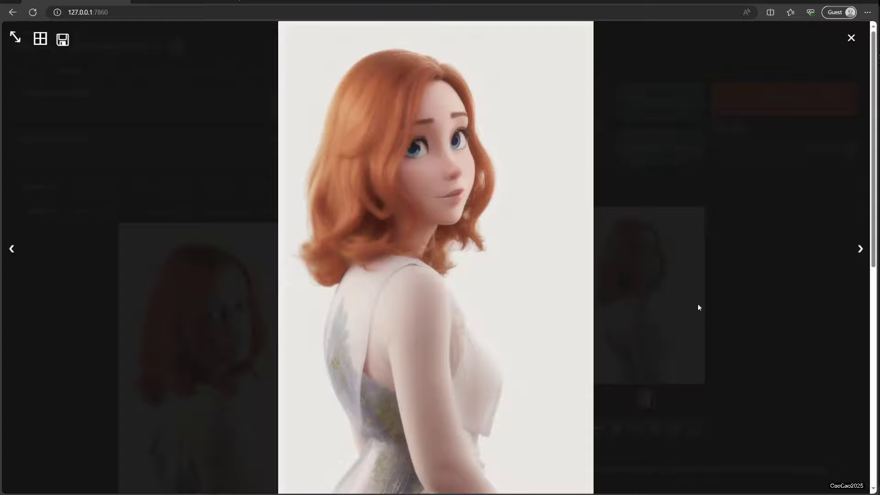
pyautogui.click(741, 320)
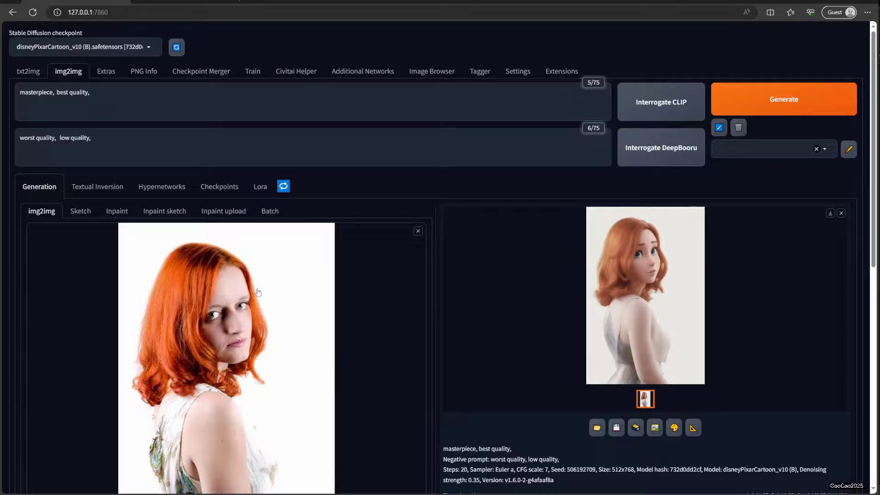
# Step: Review the hellokid25D model page on Civitai
pyautogui.scroll(-4, 260, 293)
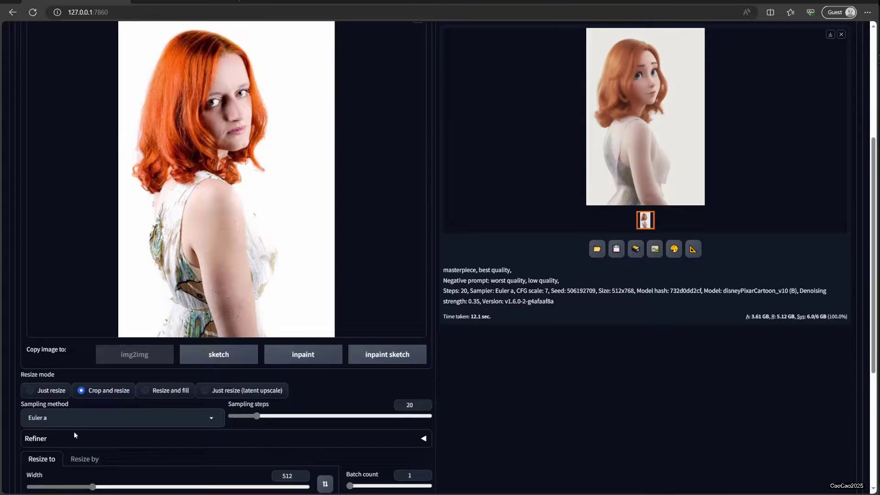
pyautogui.scroll(4, 300, 353)
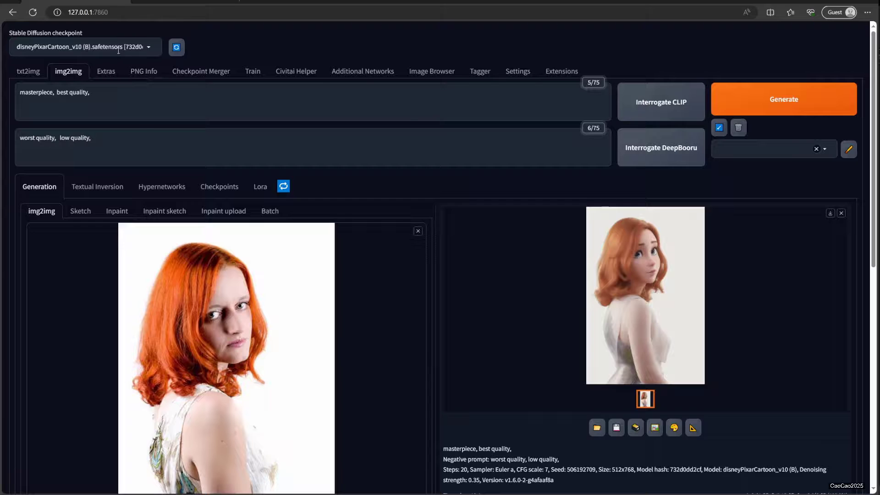
pyautogui.hotkey('ctrl', 'Tab')
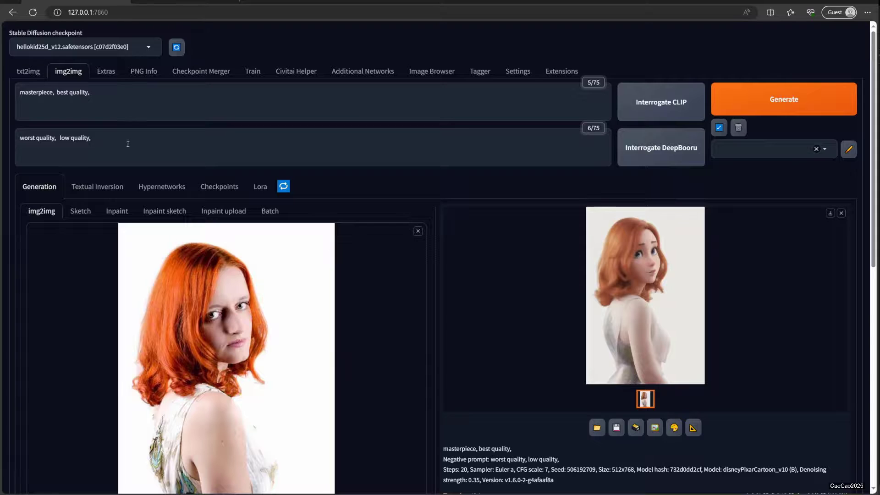
pyautogui.click(759, 91)
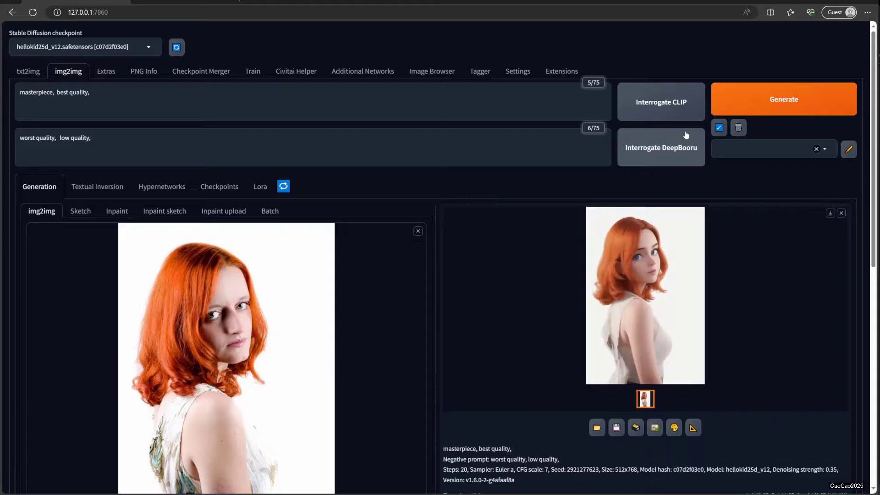
pyautogui.click(653, 274)
pyautogui.click(742, 254)
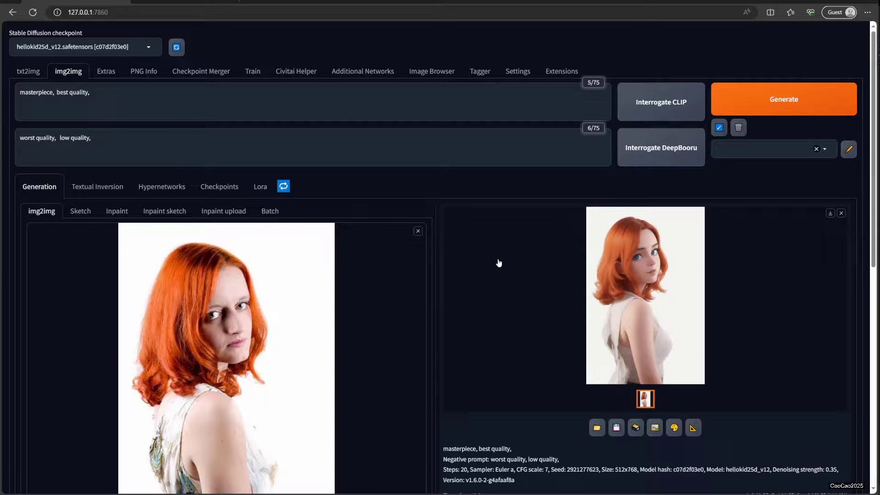
# Step: Make a hellokid cartoon of the tuxedo youth (u7.png), then swap inputs and render the bearded soldier's
pyautogui.click(418, 231)
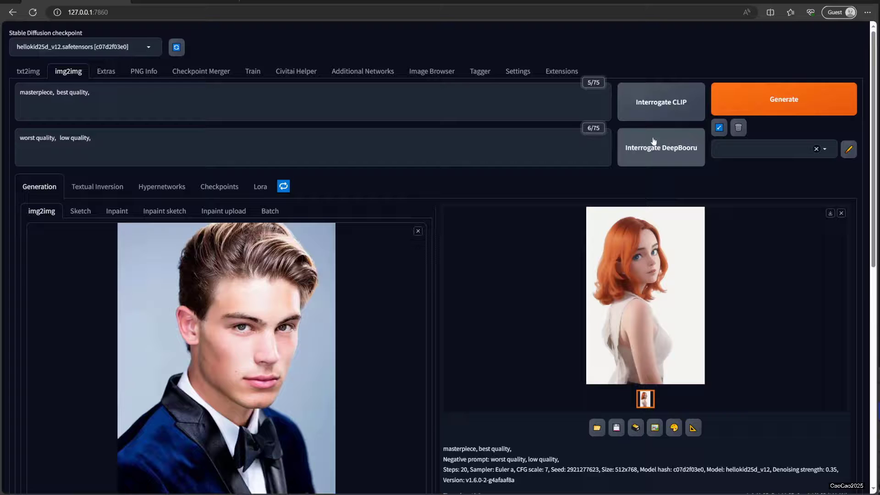
pyautogui.hotkey('ctrl', 'v')
pyautogui.click(760, 103)
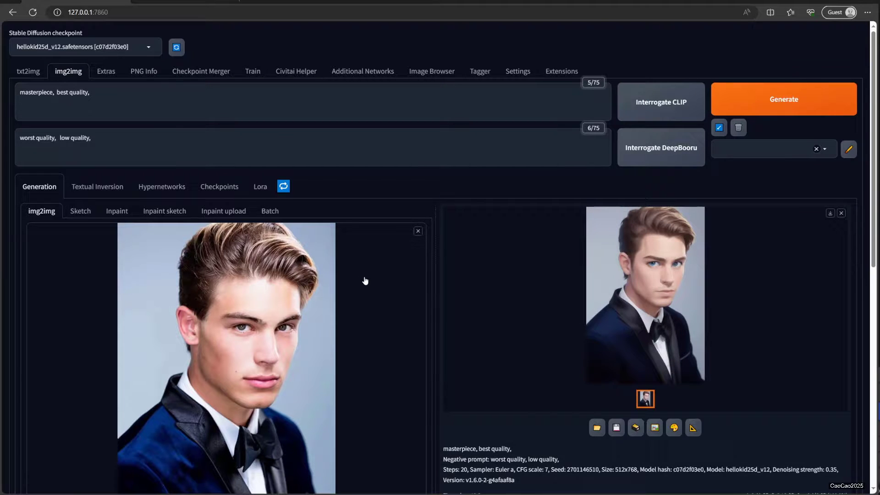
pyautogui.click(606, 305)
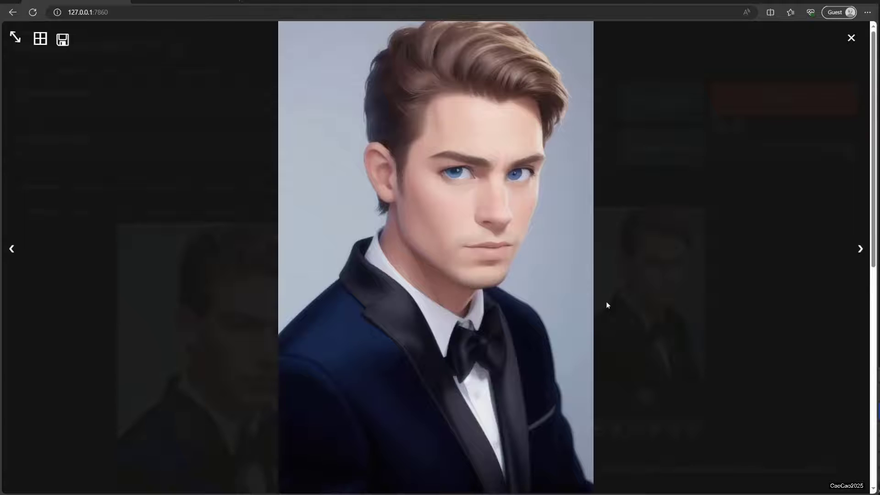
pyautogui.click(697, 317)
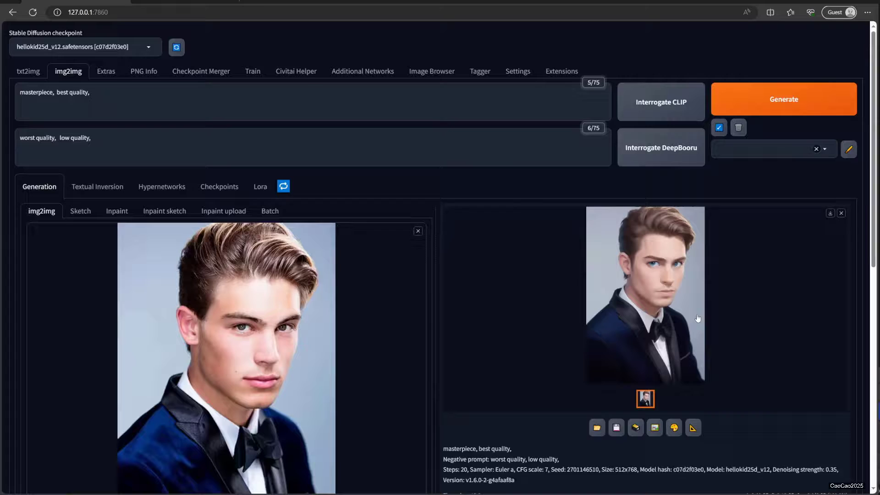
pyautogui.click(417, 231)
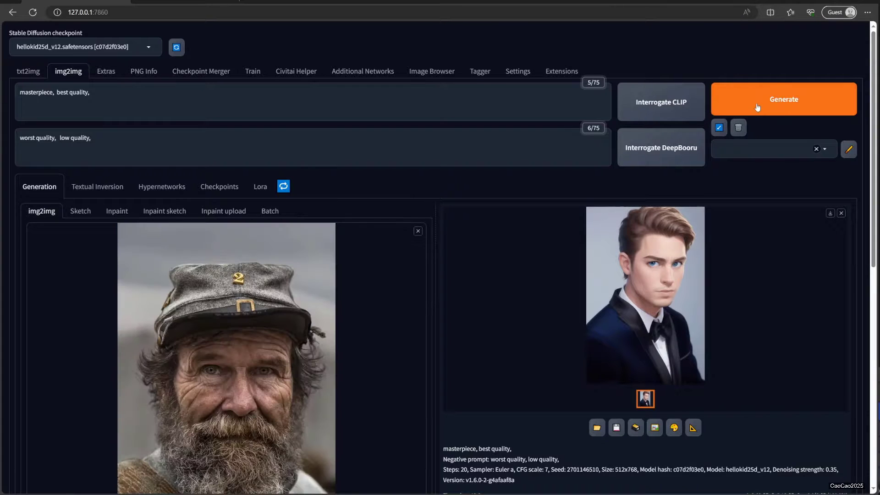
pyautogui.click(784, 99)
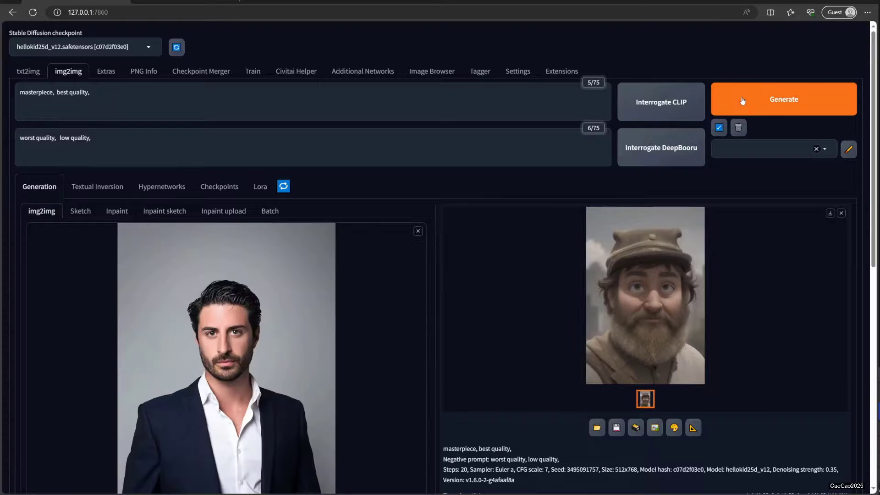
pyautogui.click(743, 100)
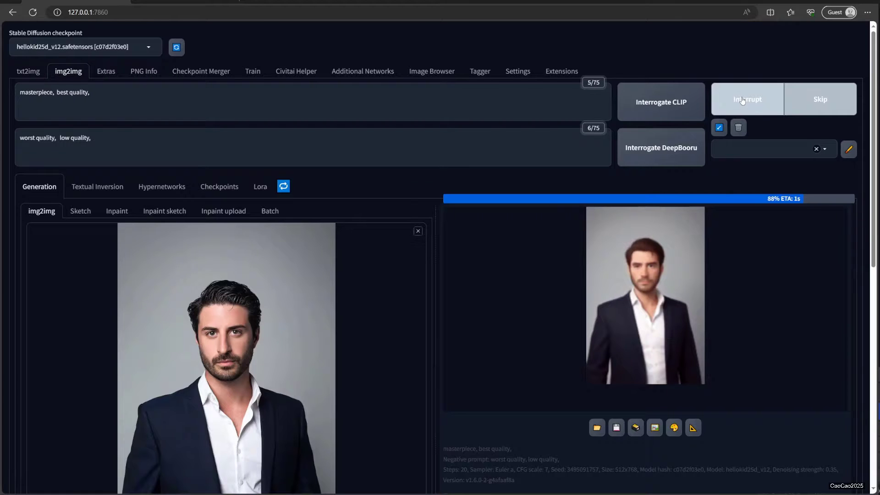
pyautogui.click(635, 337)
pyautogui.click(718, 300)
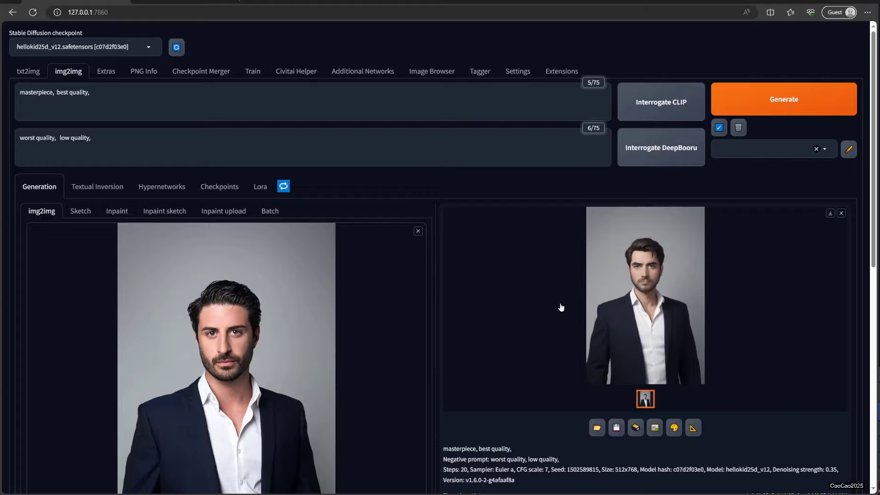